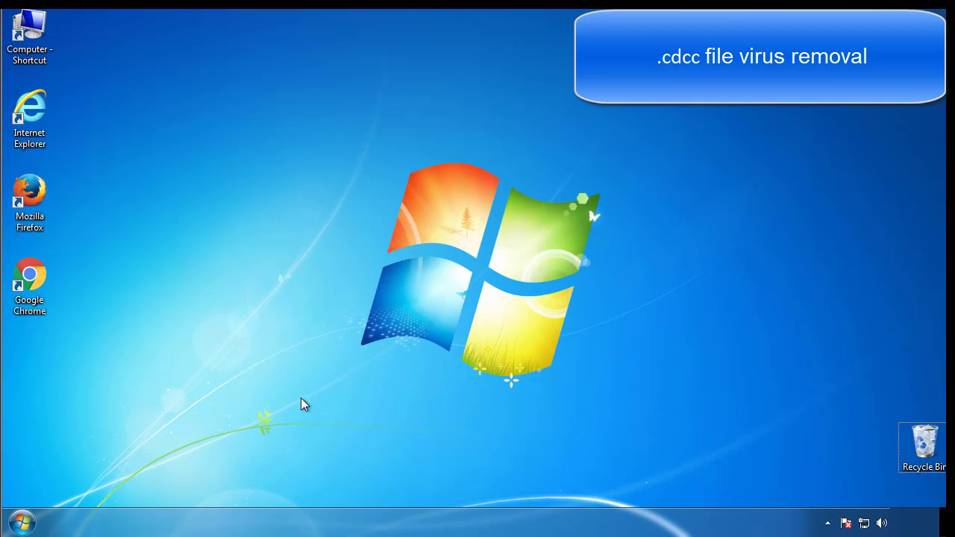
- Enable Minimal safe boot in msconfig and restart the computer into Safe Mode
left_click(26, 522)
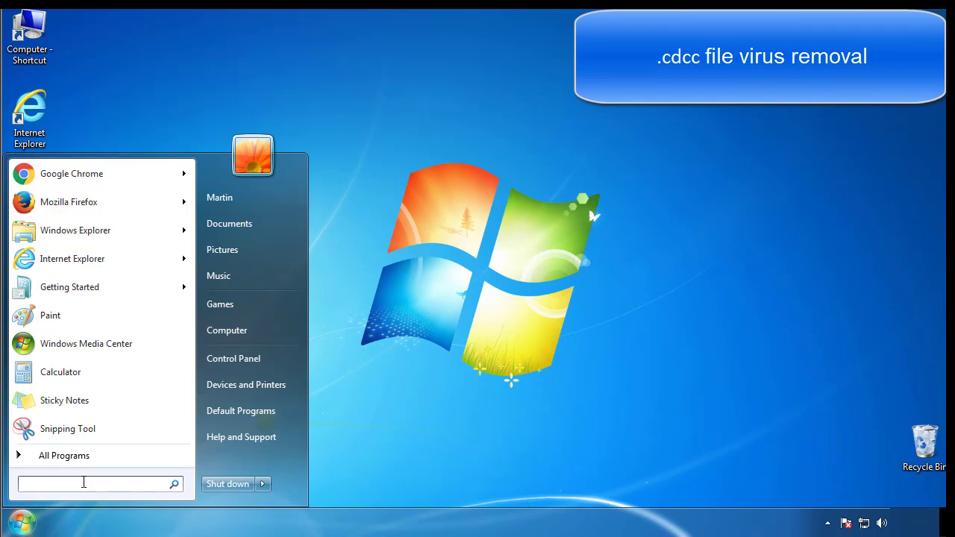
type("msconfig")
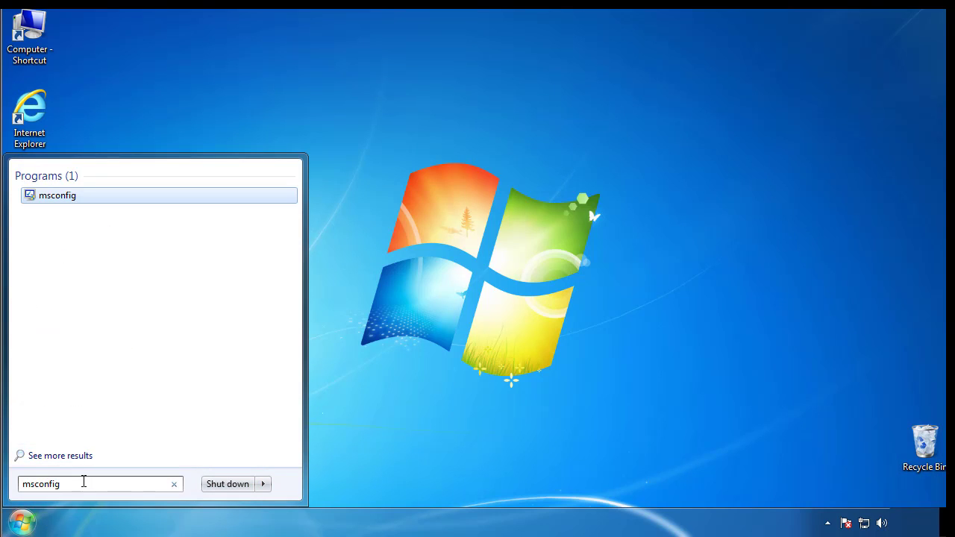
key("Return")
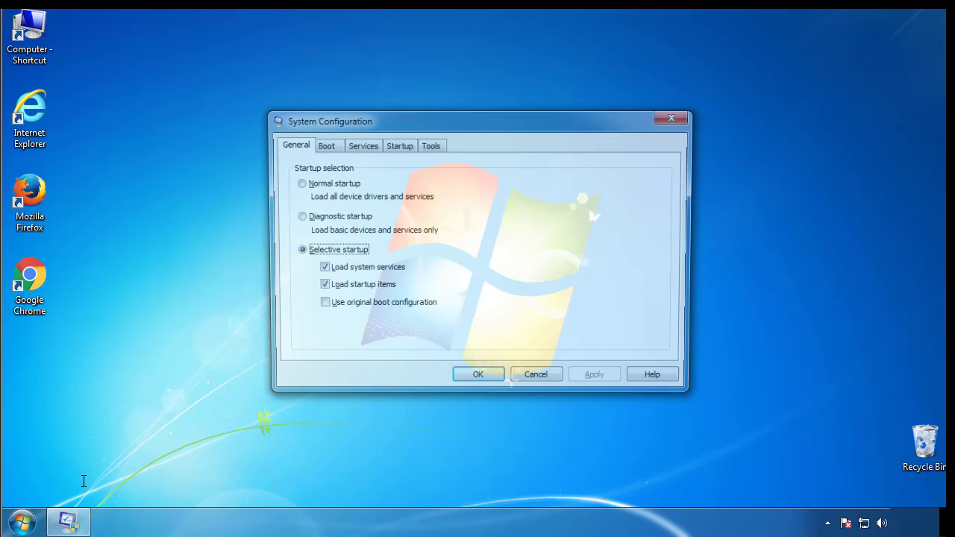
left_click(323, 146)
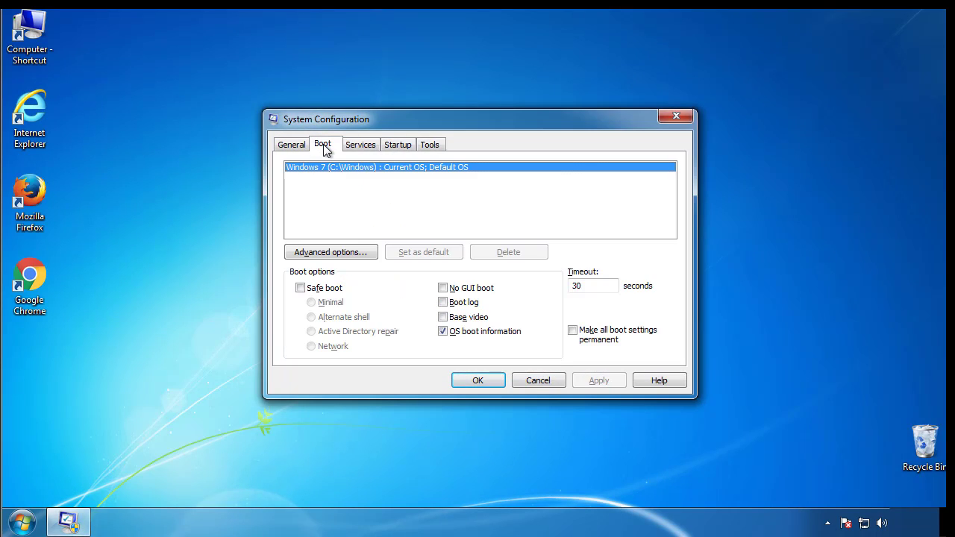
left_click(300, 288)
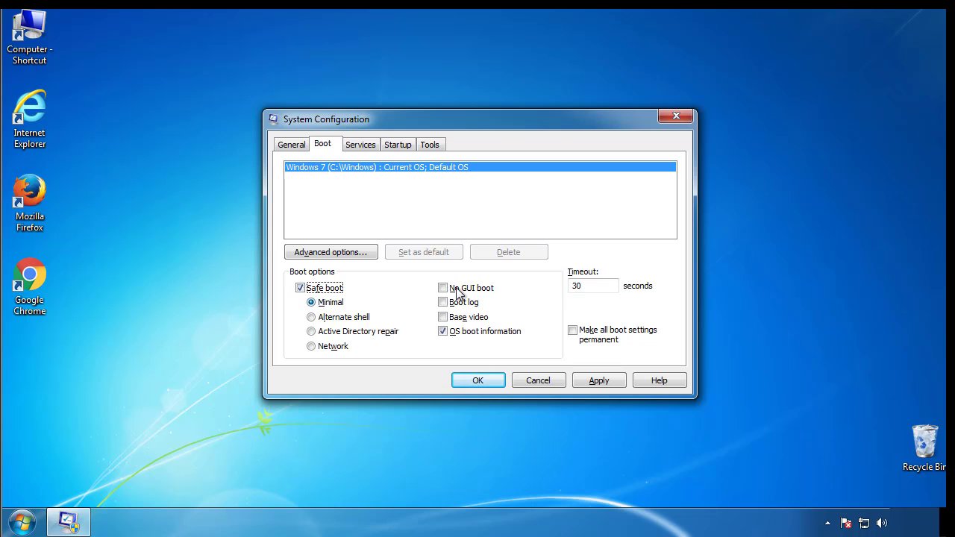
left_click(484, 381)
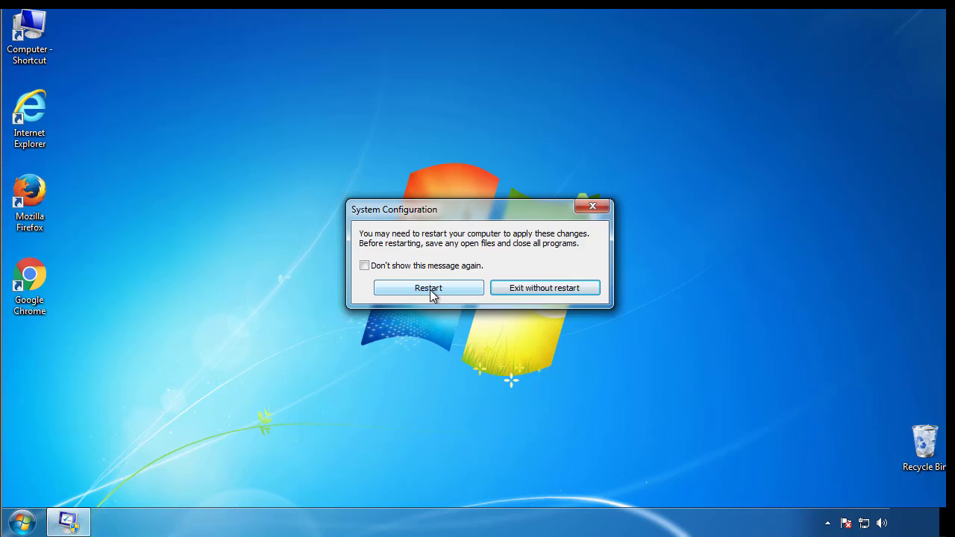
left_click(429, 290)
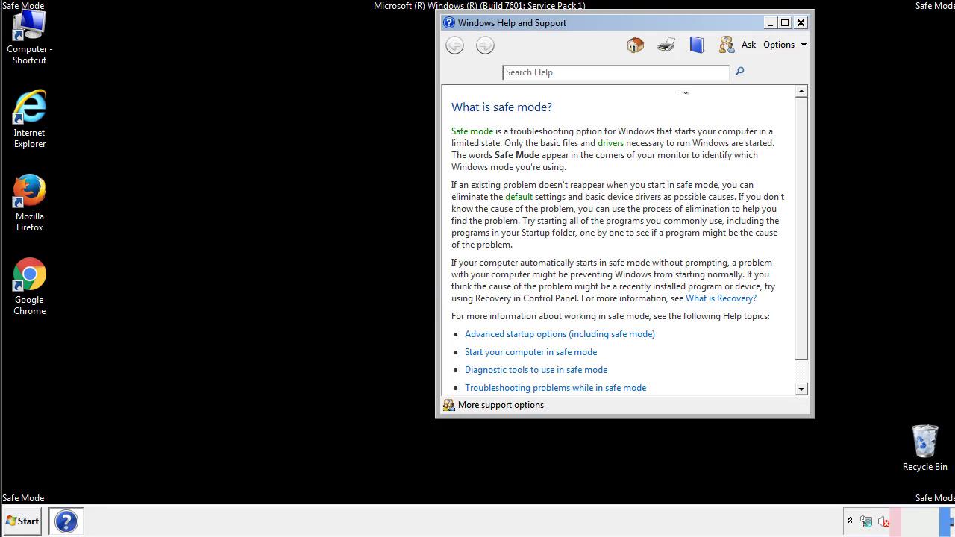
- Set Control Panel Folder Options to show hidden files, folders and drives
left_click(800, 24)
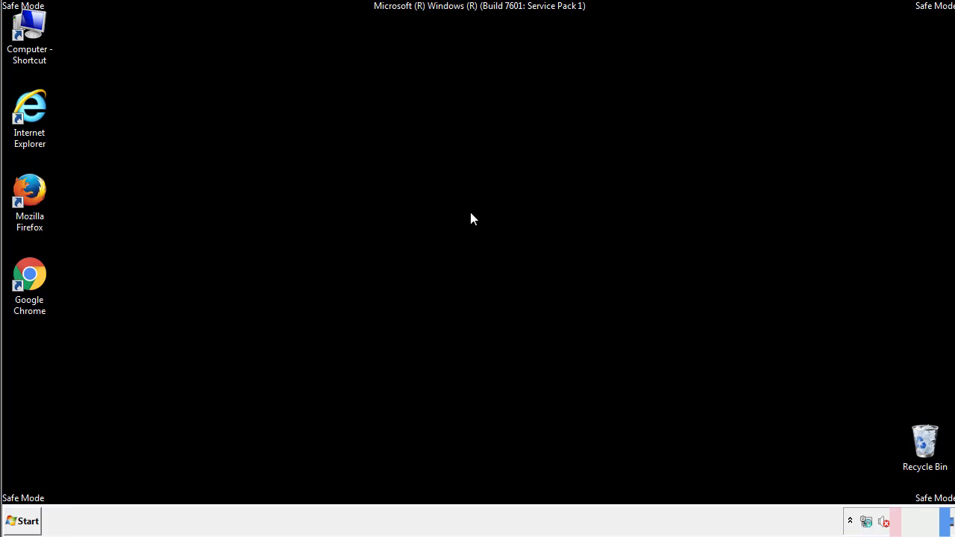
left_click(22, 522)
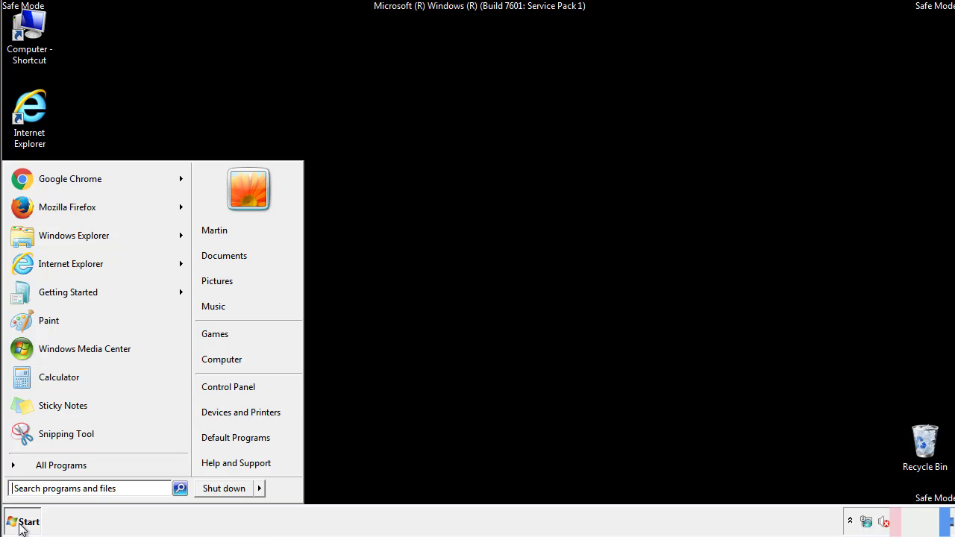
left_click(239, 383)
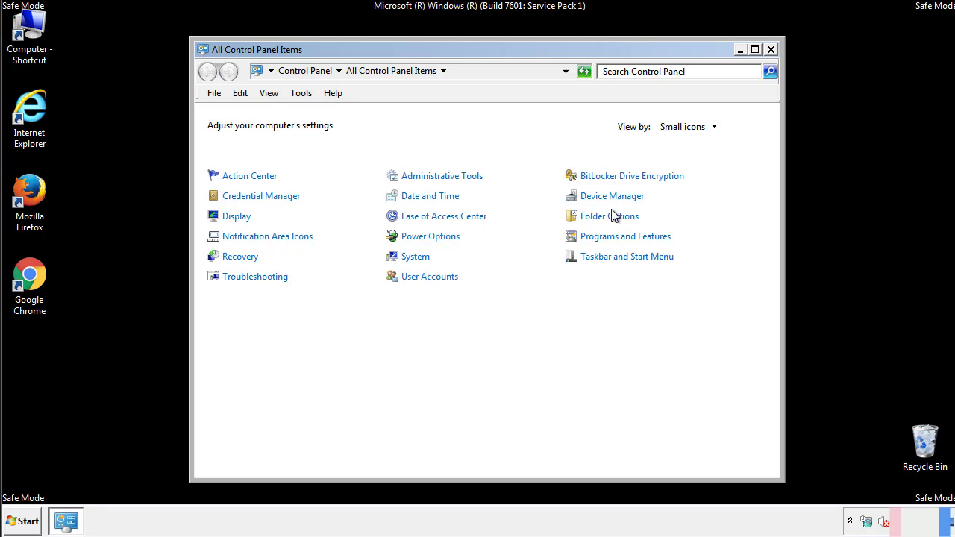
left_click(611, 217)
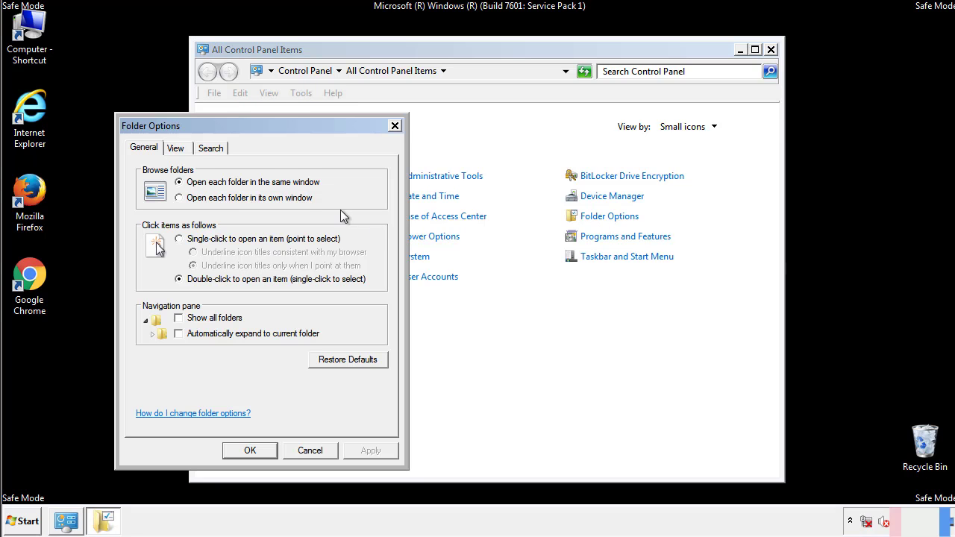
left_click(176, 149)
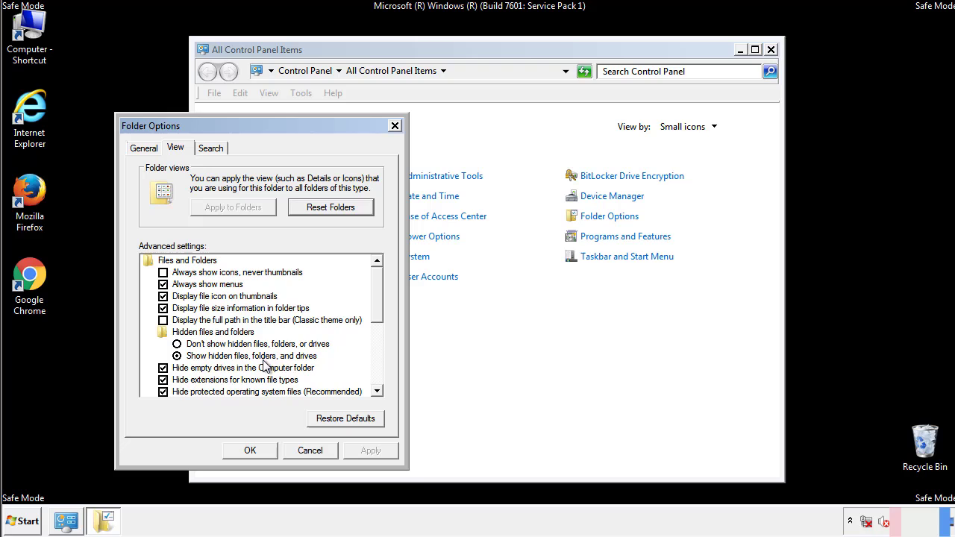
left_click(257, 448)
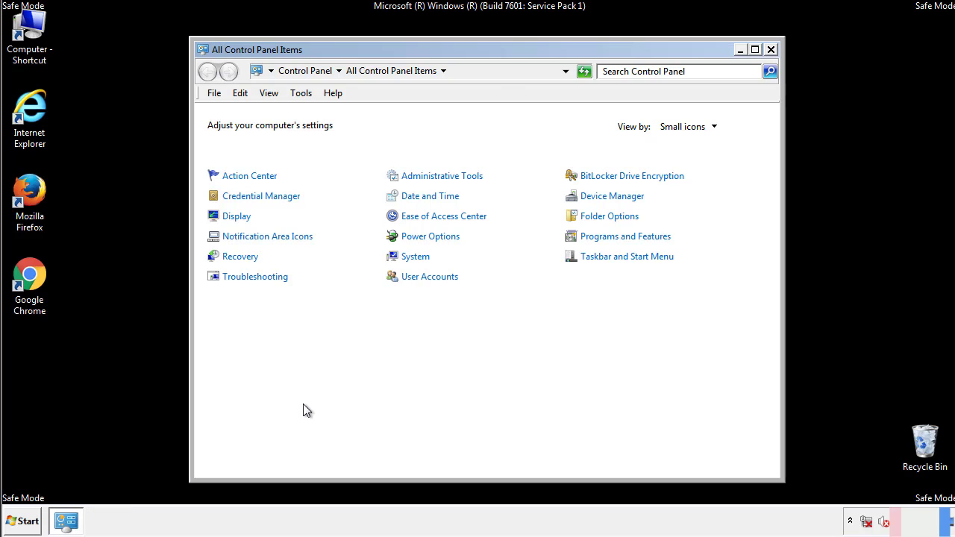
left_click(771, 49)
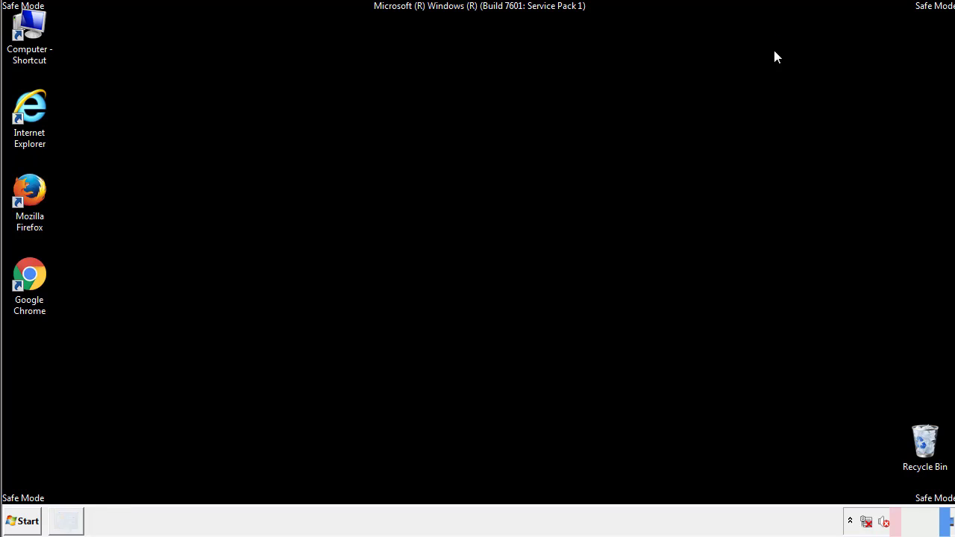
- Browse to C:\Windows\System32\drivers\etc and open the hosts file
double_click(39, 26)
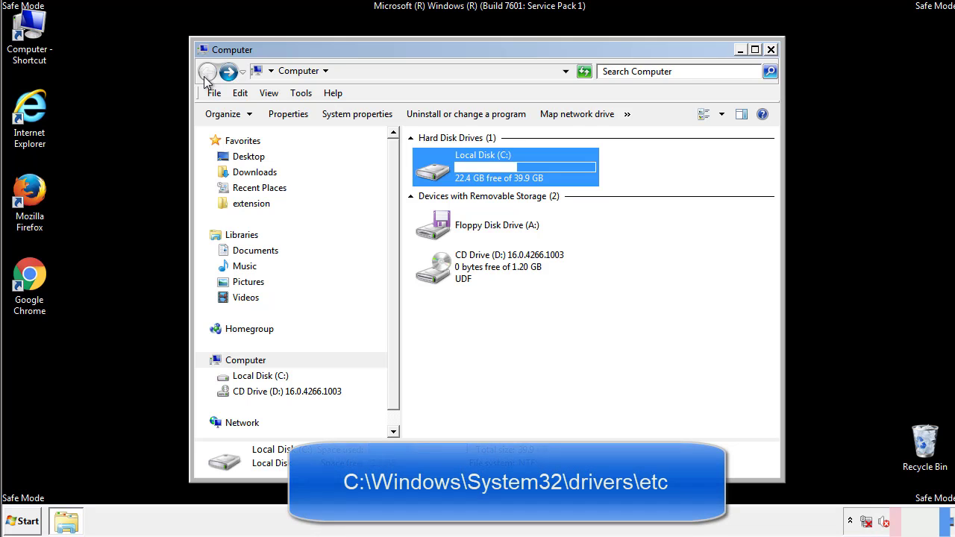
double_click(433, 170)
left_click(435, 275)
double_click(435, 274)
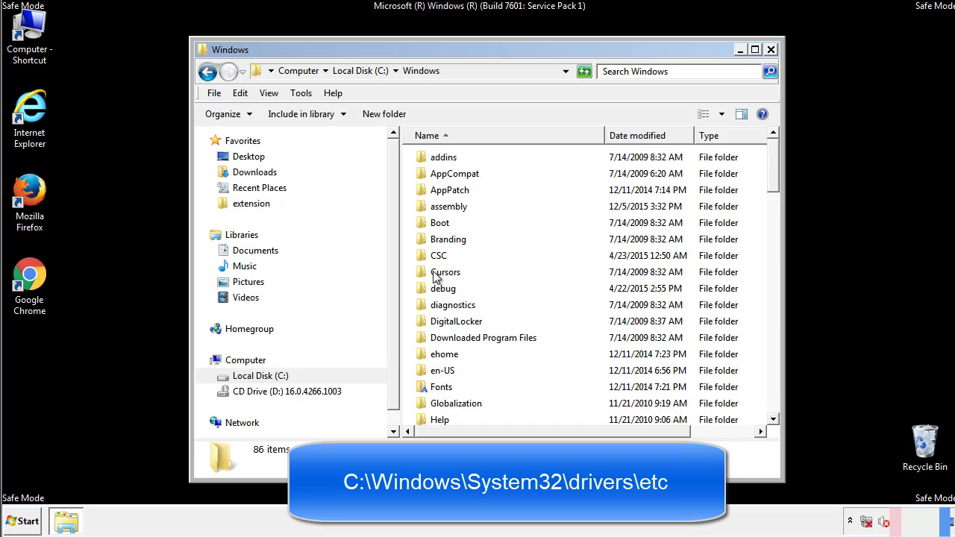
scroll(440, 336, "down", 2)
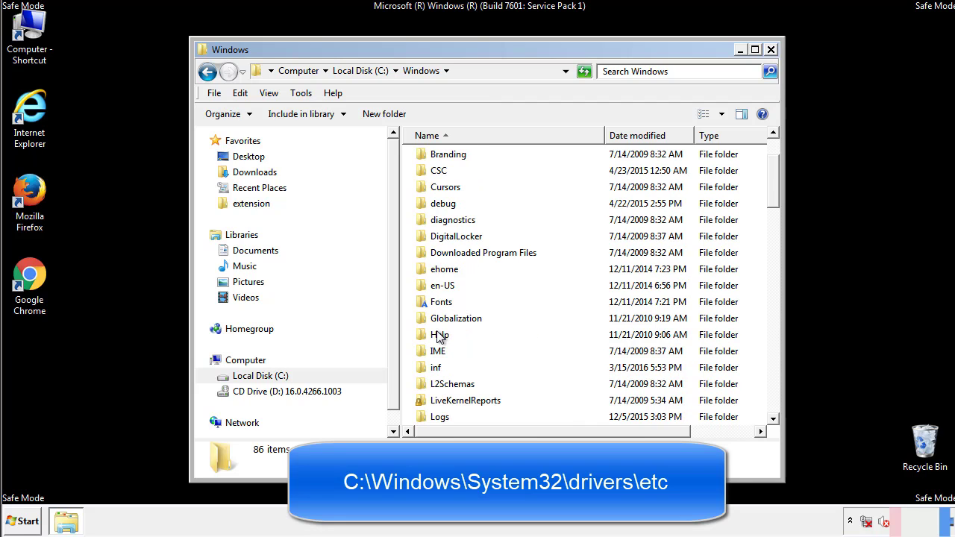
scroll(439, 338, "down", 7)
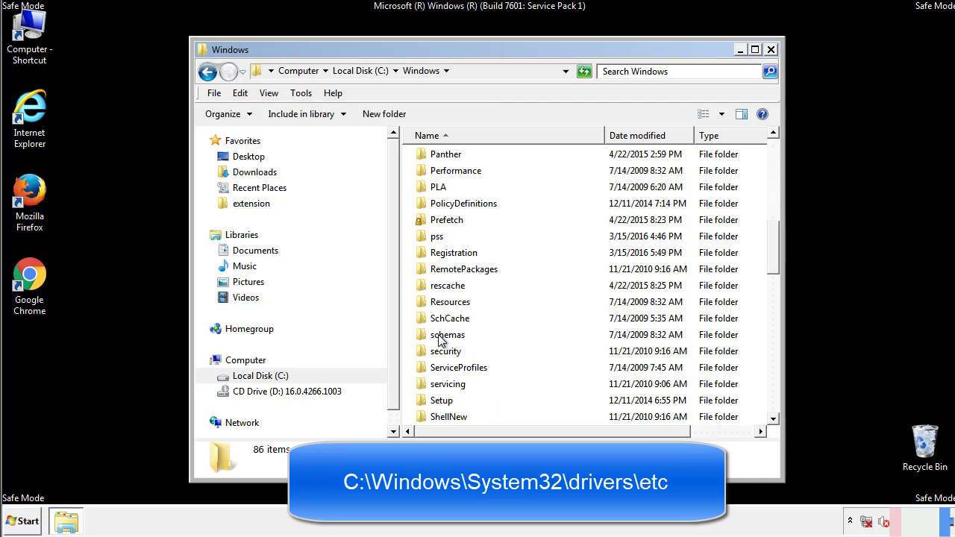
scroll(441, 339, "down", 2)
double_click(452, 385)
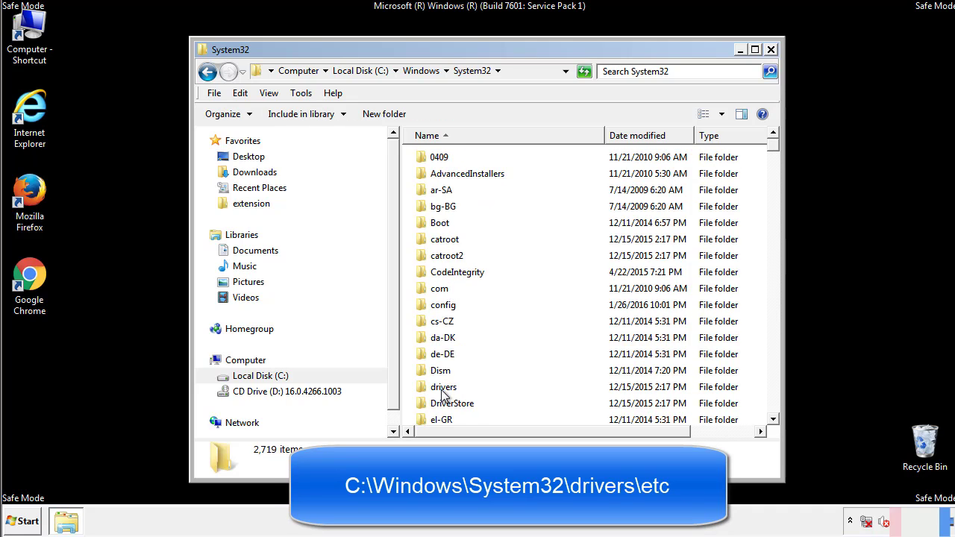
double_click(443, 387)
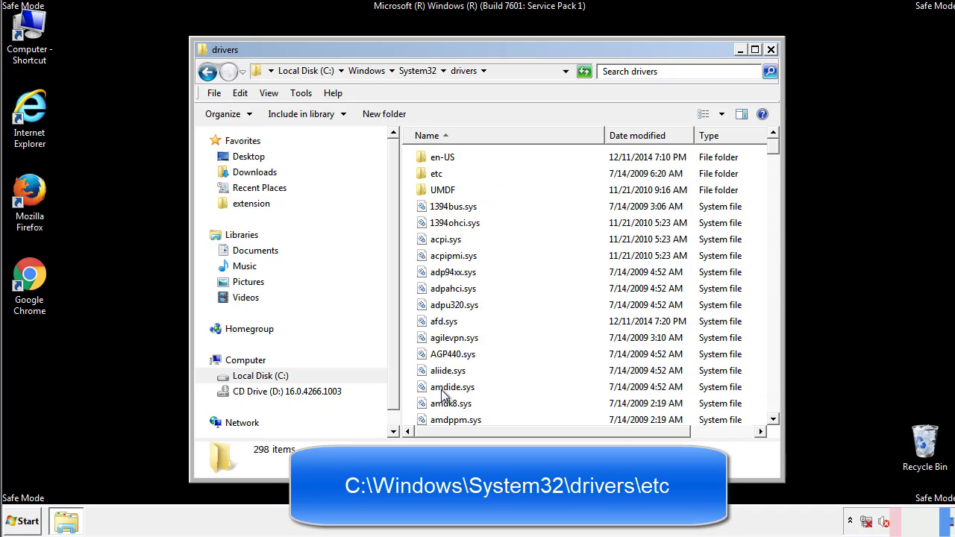
double_click(427, 177)
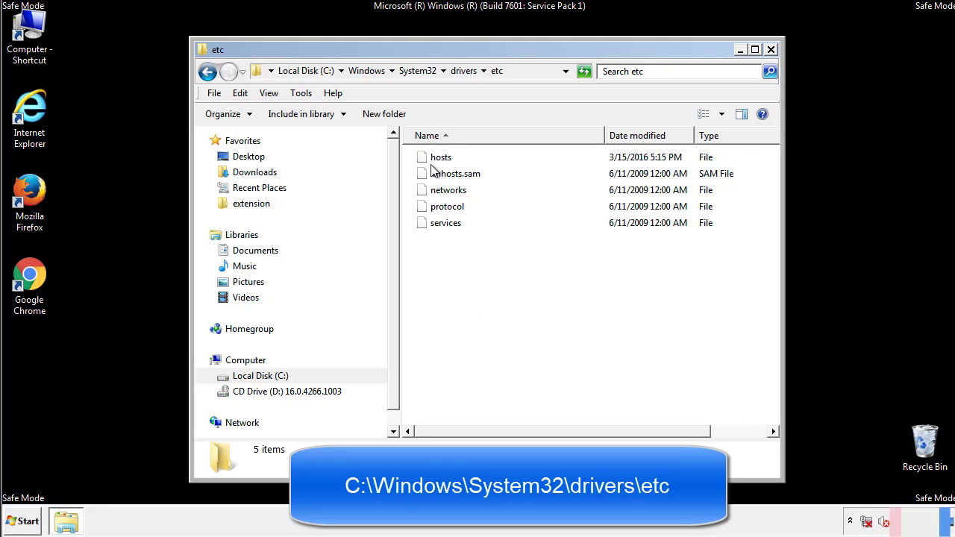
double_click(433, 160)
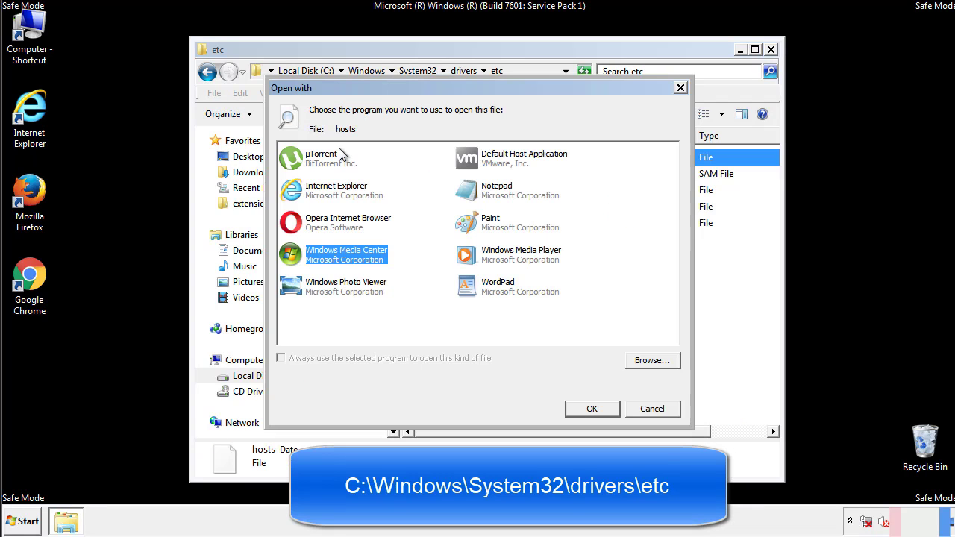
- Open the hosts file in Notepad and bring the whole window into view
left_click(484, 196)
left_click(591, 409)
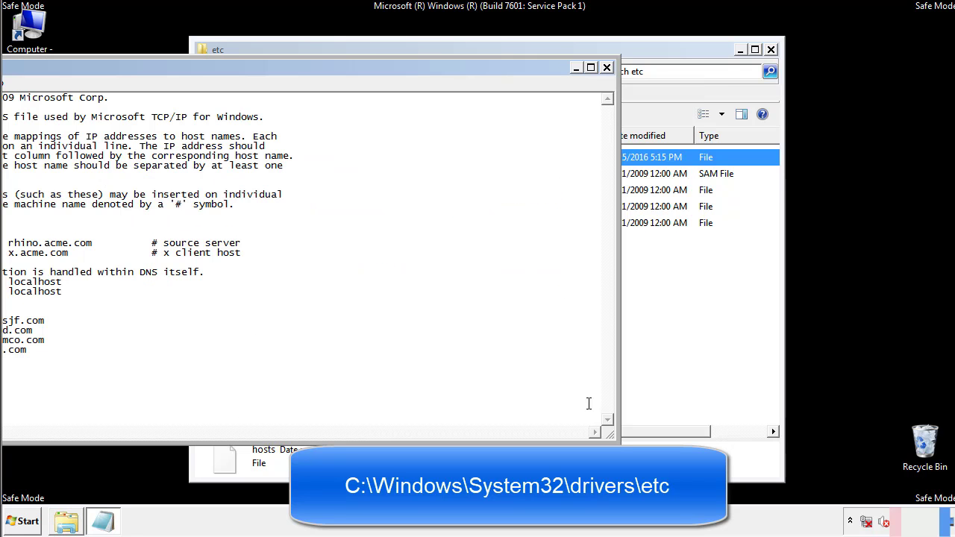
left_click_drag(391, 68, 608, 82)
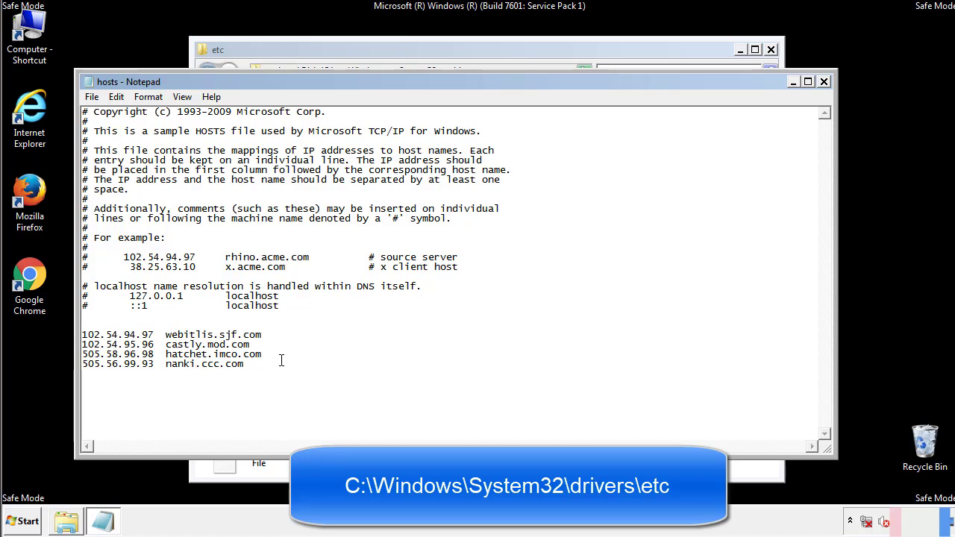
- Delete the four added host entries and save the hosts file
left_click_drag(267, 366, 84, 335)
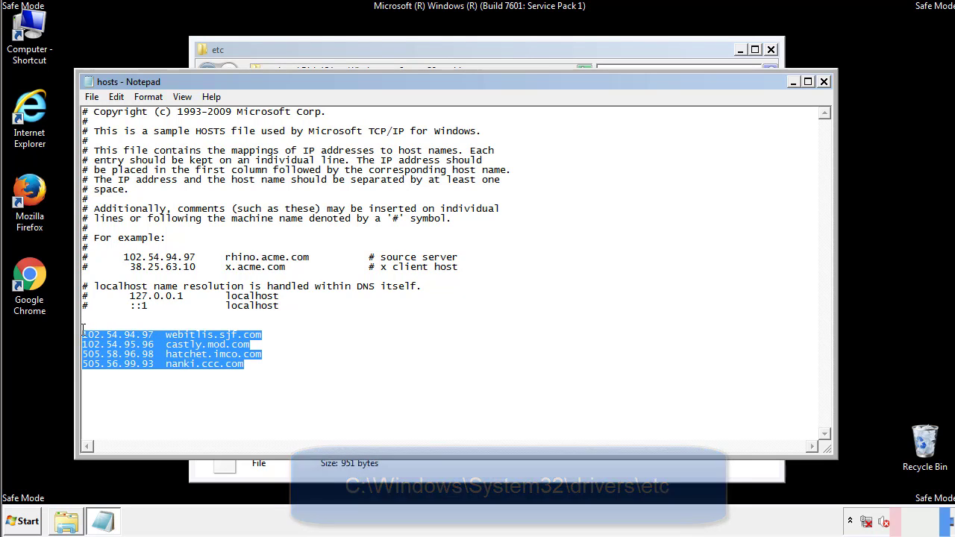
key("Delete")
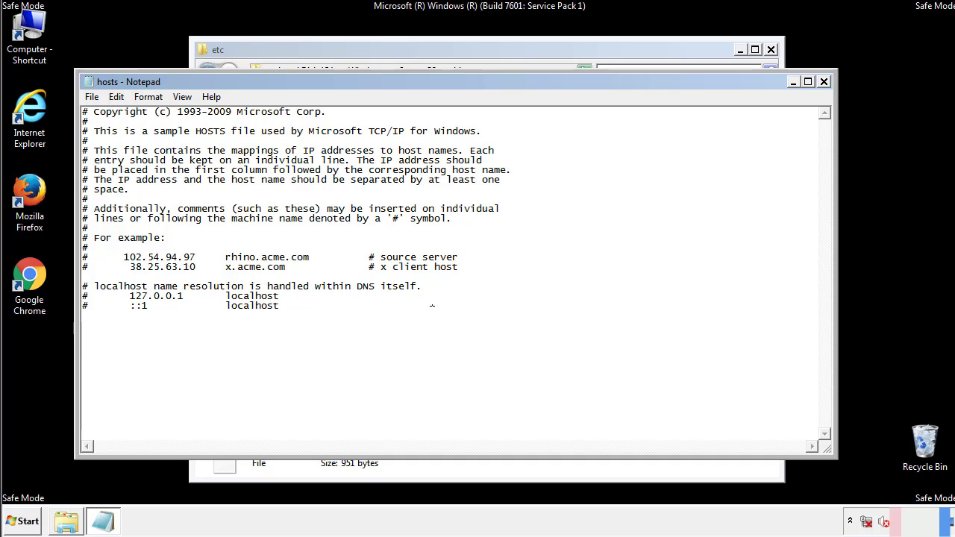
left_click(824, 82)
left_click(422, 271)
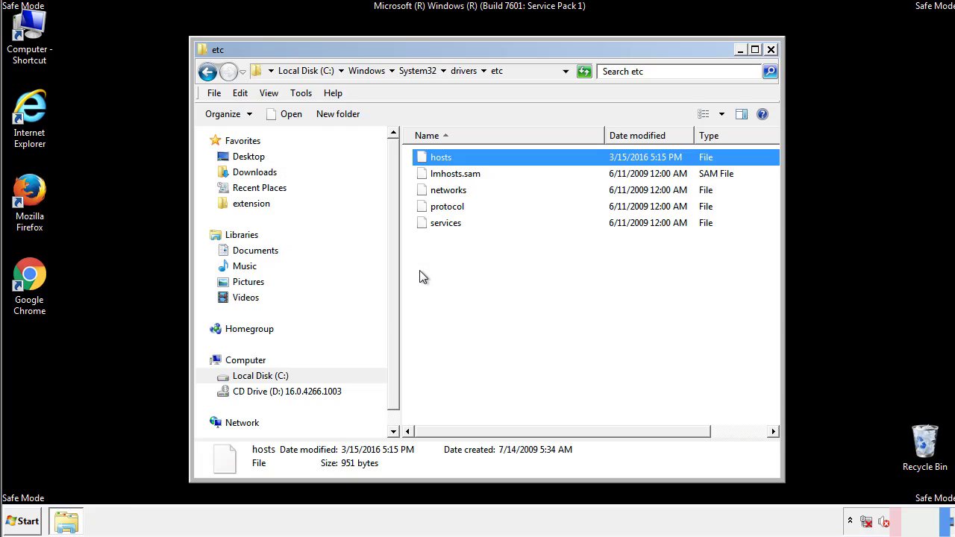
- Close the etc window and open the Startup folder from All Programs
left_click(771, 50)
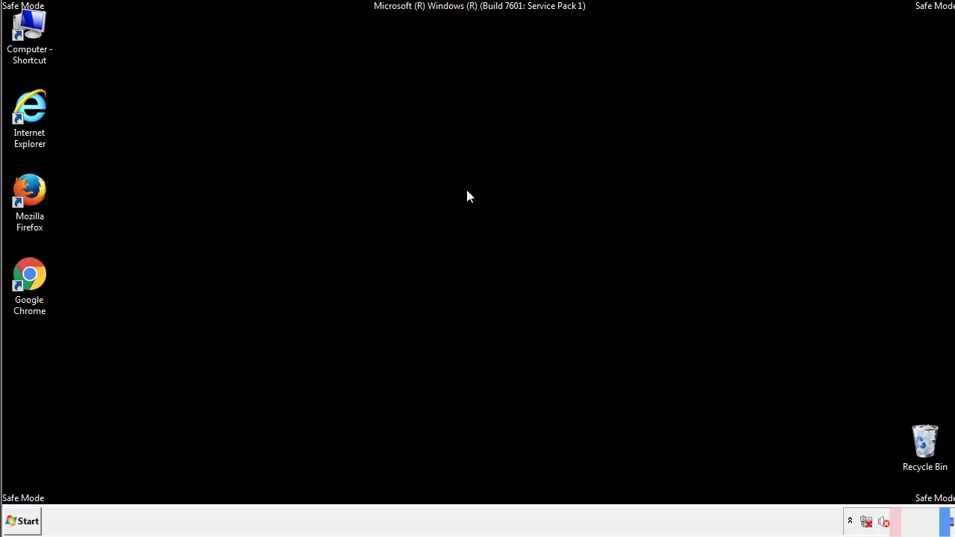
left_click(23, 522)
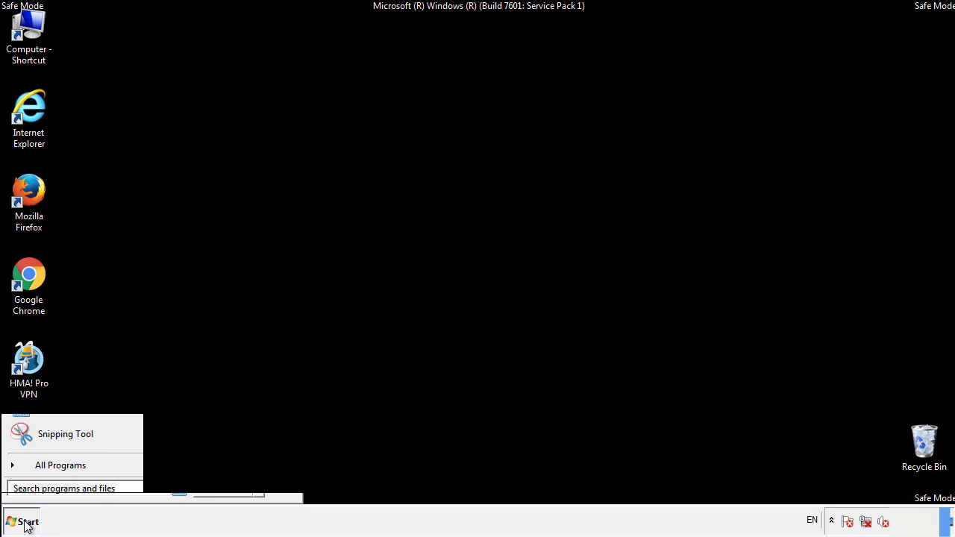
left_click(43, 471)
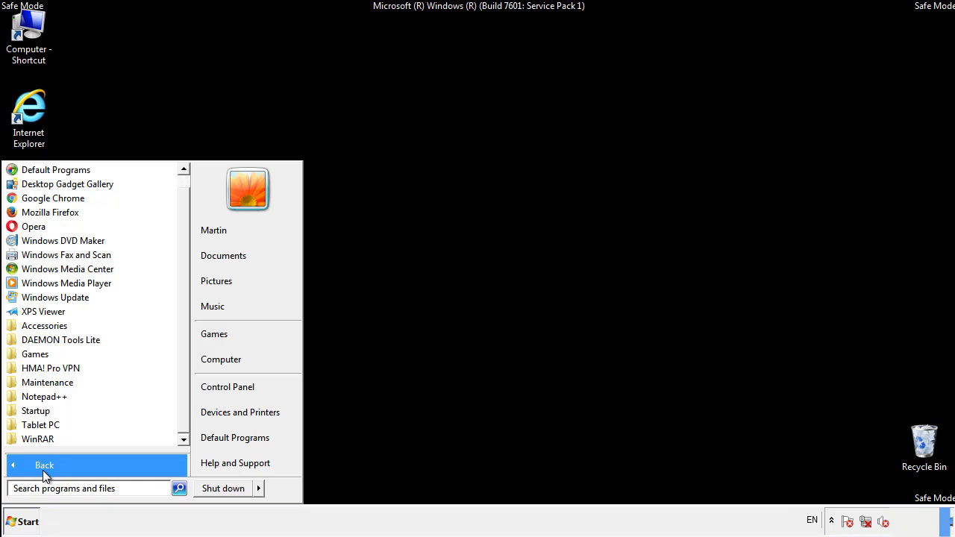
right_click(44, 404)
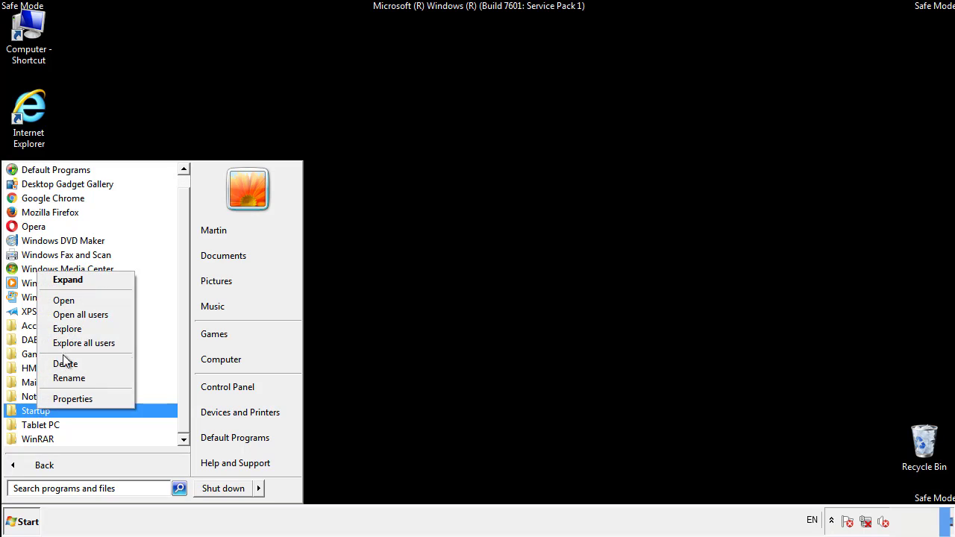
left_click(73, 300)
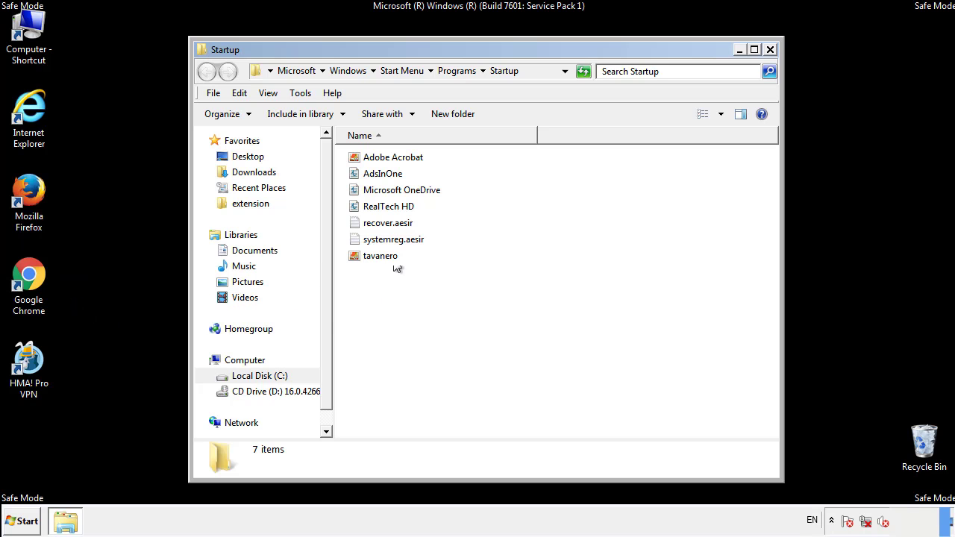
- Delete AdsInOne, recover.aesir, systemreg.aesir and tavanero from Startup, then close the folder
left_click(386, 173)
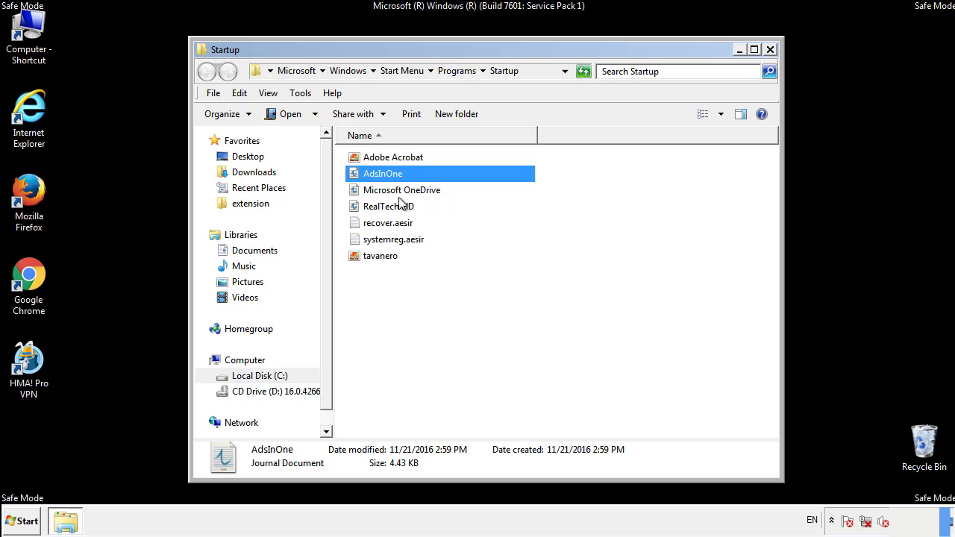
left_click(388, 224, "ctrl")
left_click(396, 240, "ctrl")
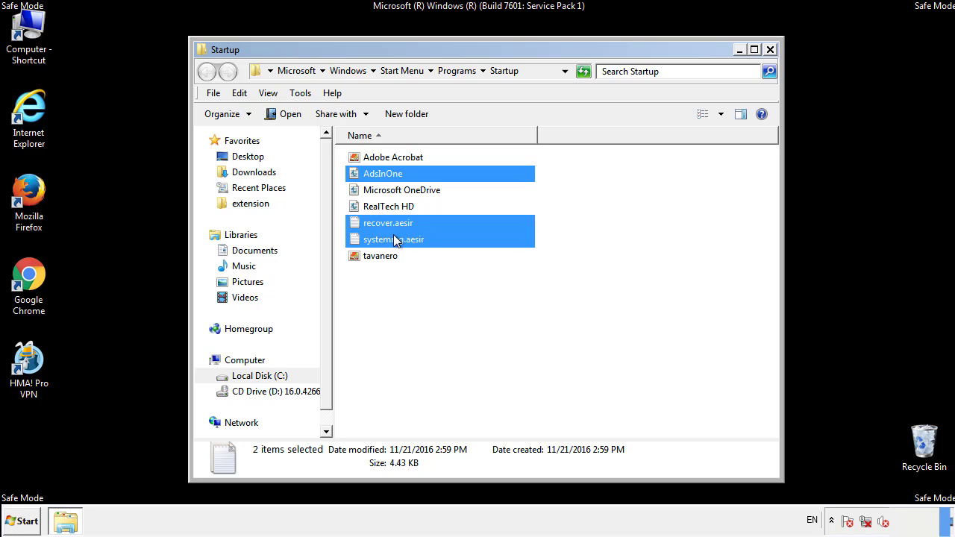
left_click(382, 256, "ctrl")
right_click(378, 256)
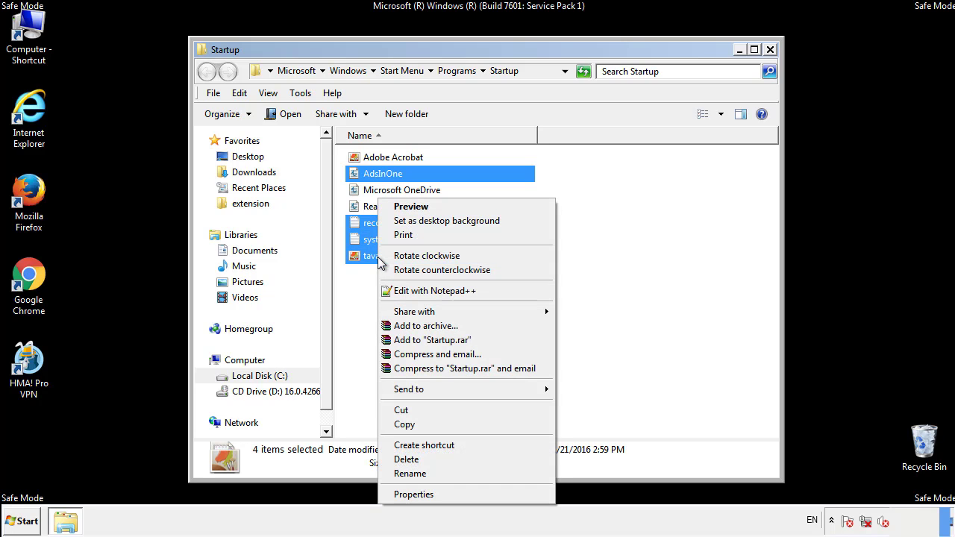
left_click(403, 459)
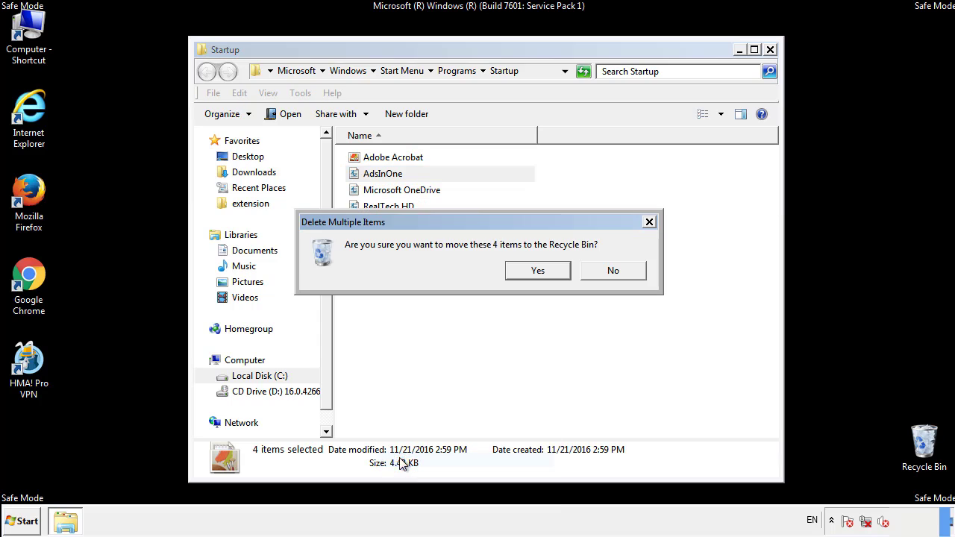
left_click(538, 271)
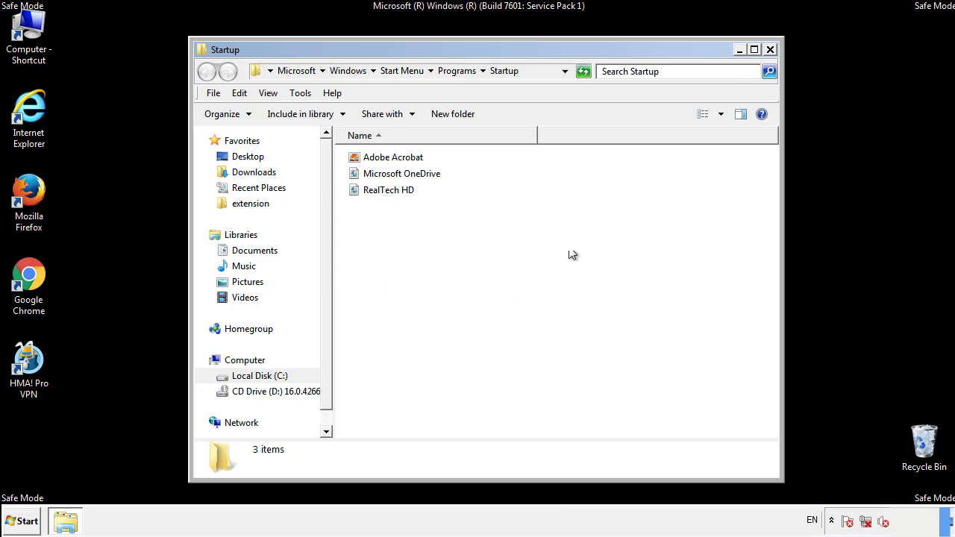
left_click(770, 50)
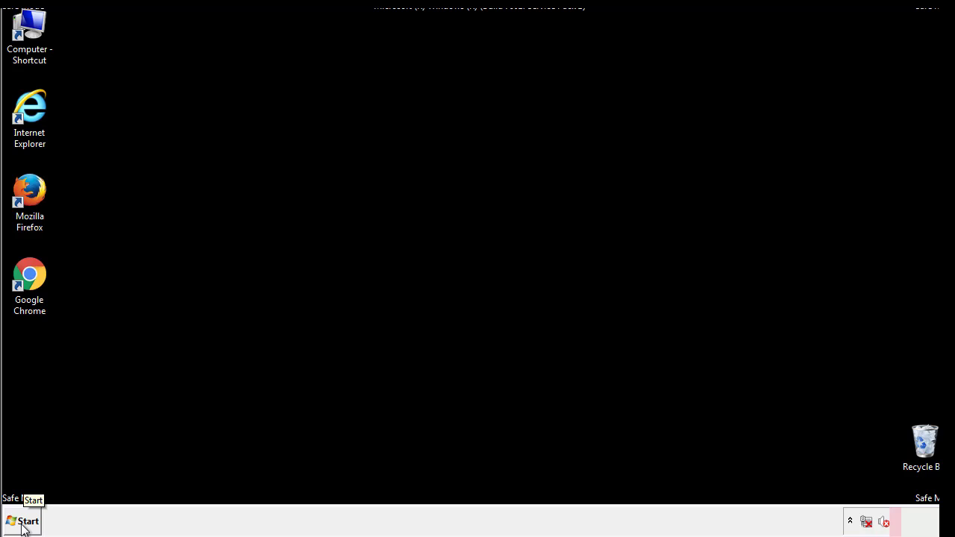
- Launch Registry Editor by searching regedit from the Start menu
left_click(22, 525)
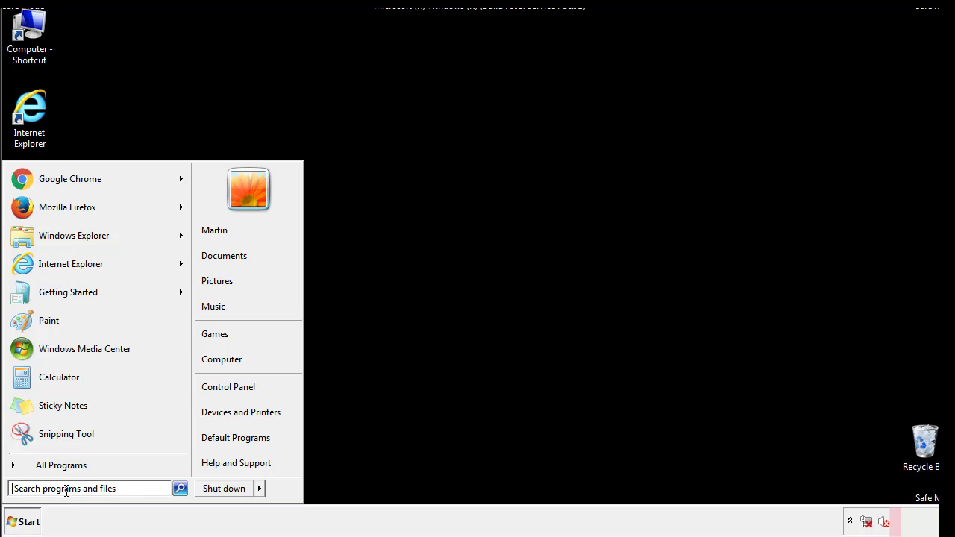
type("reged")
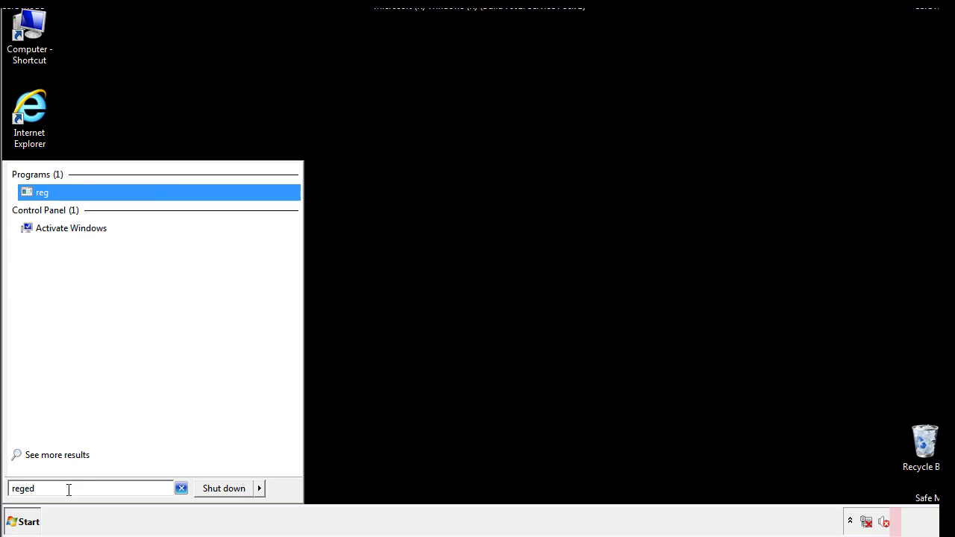
type("it")
key("Return")
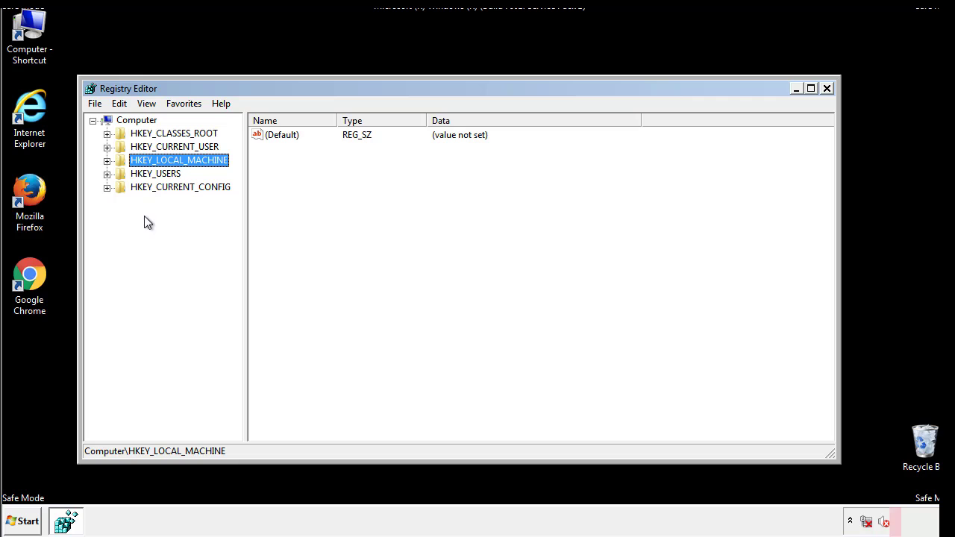
- Expand HKEY_LOCAL_MACHINE\SOFTWARE\Microsoft\Windows\CurrentVersion to reveal the Run key
left_click(106, 161)
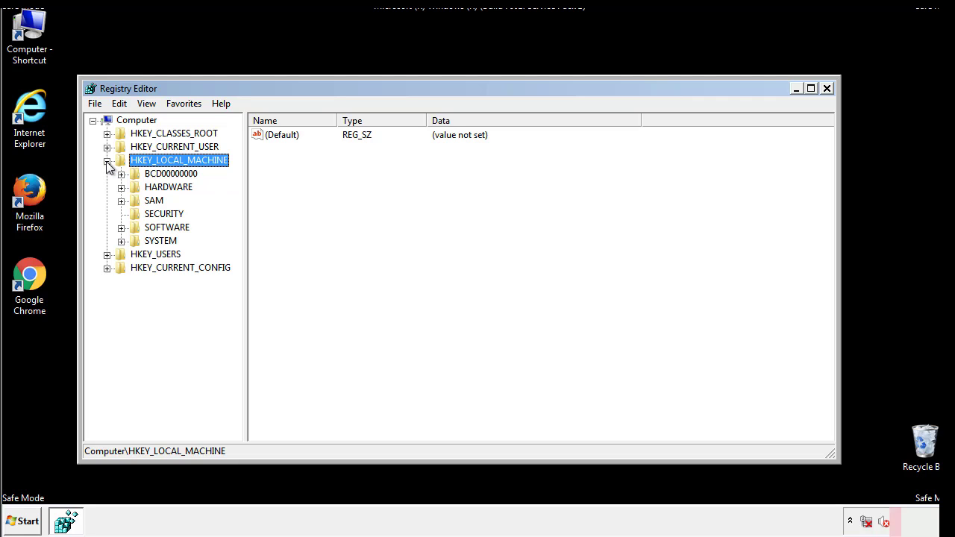
left_click(121, 228)
left_click_drag(235, 221, 237, 247)
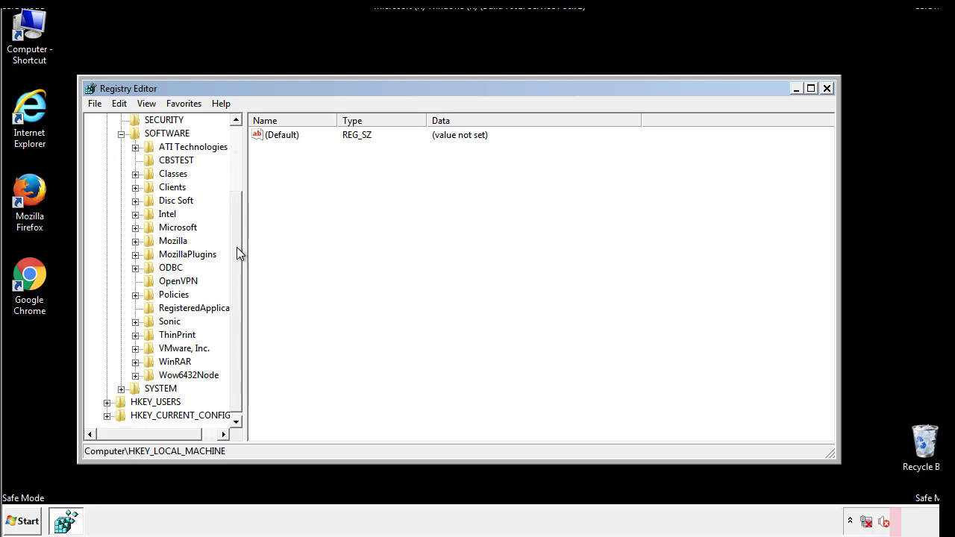
left_click(135, 227)
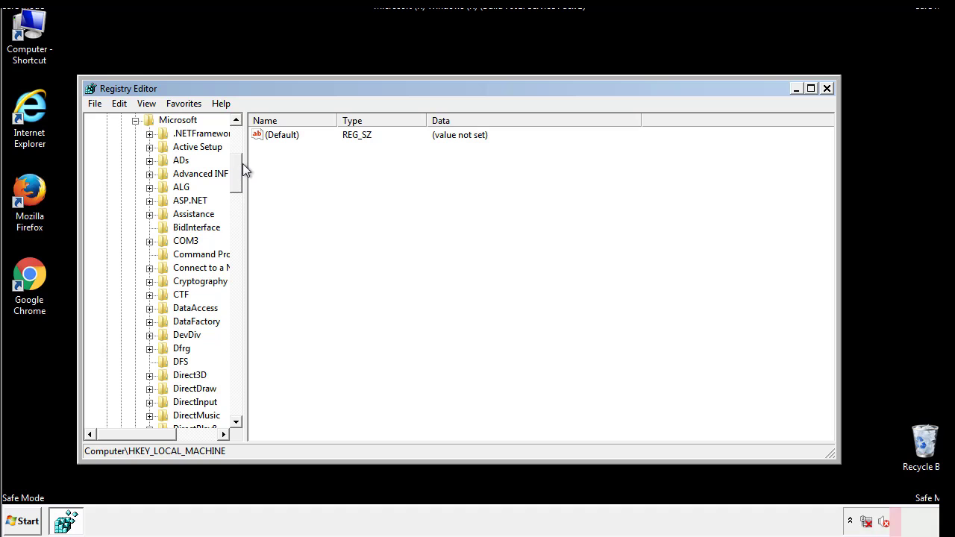
left_click_drag(235, 187, 238, 389)
left_click(151, 229)
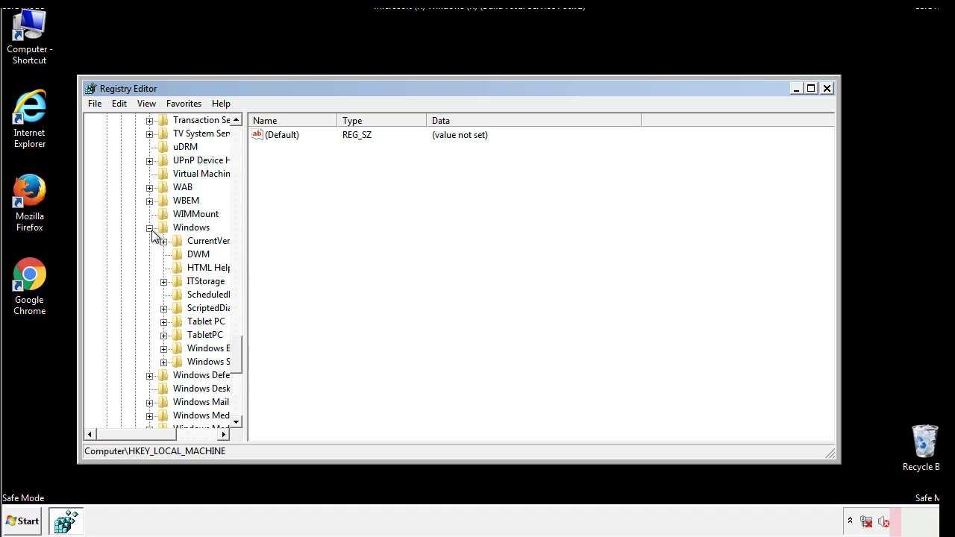
left_click_drag(130, 434, 152, 438)
left_click(122, 241)
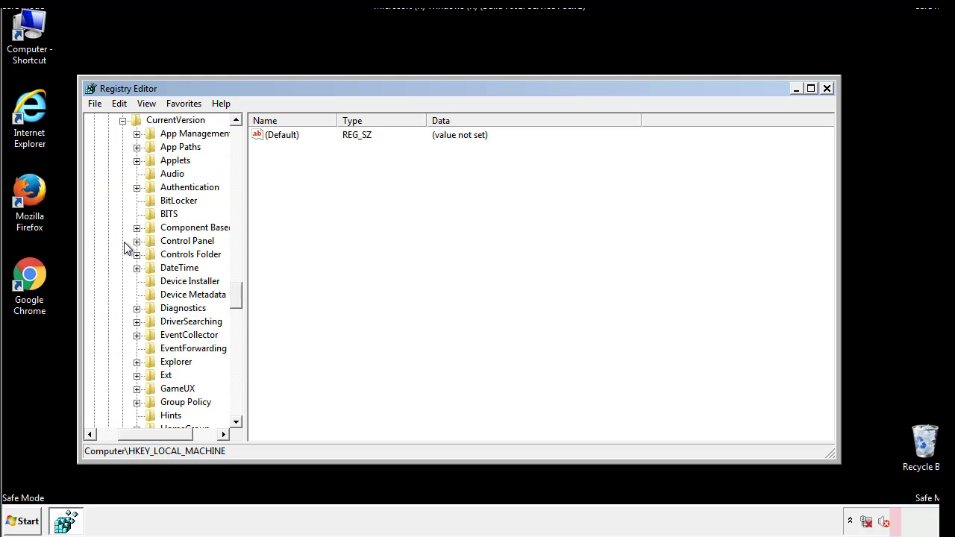
left_click_drag(241, 298, 235, 341)
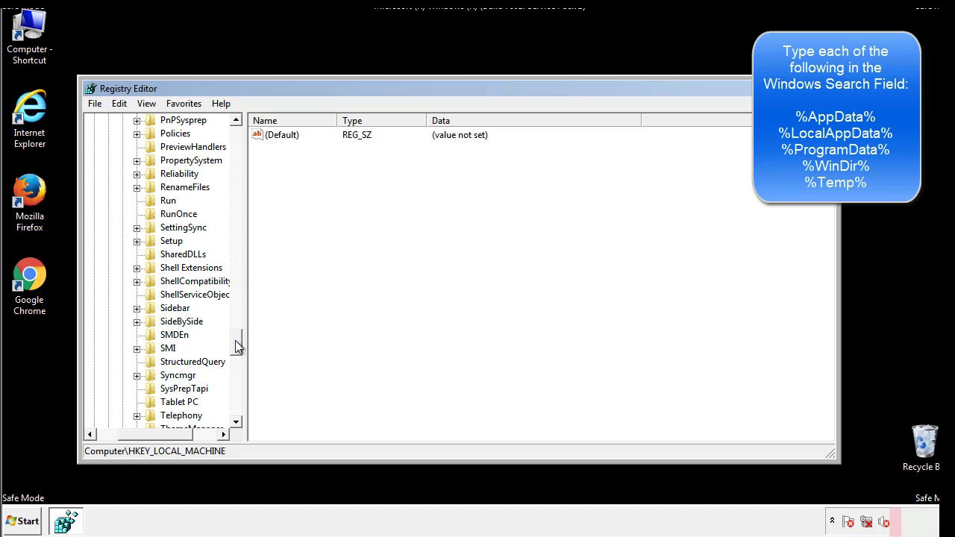
- Delete the tappi.loc value from the HKLM Run key, keeping only the VMware entry
left_click(155, 202)
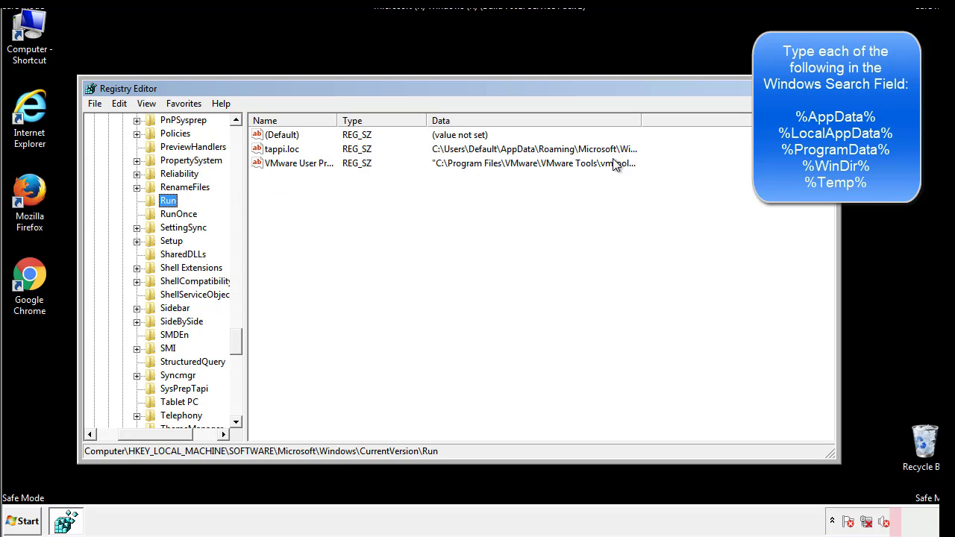
left_click(284, 154)
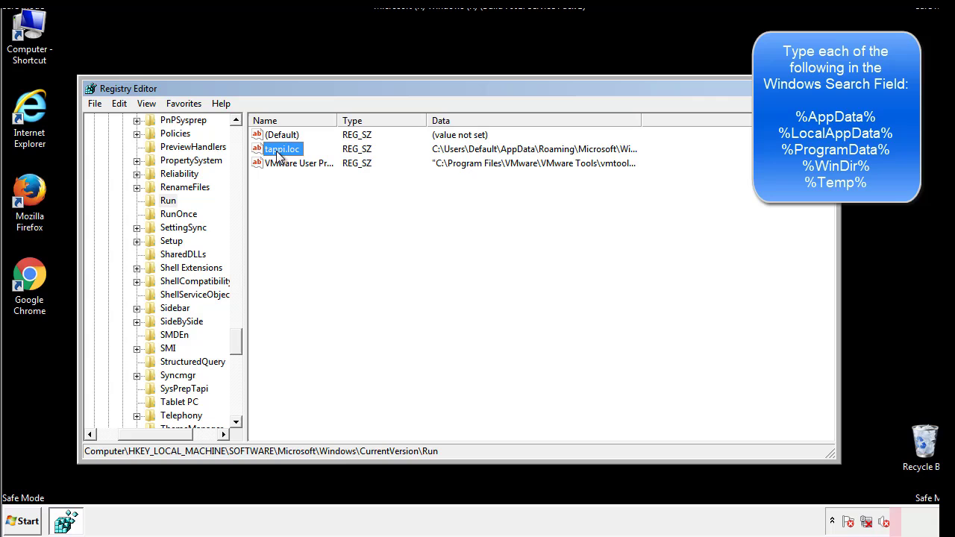
right_click(277, 152)
left_click(299, 194)
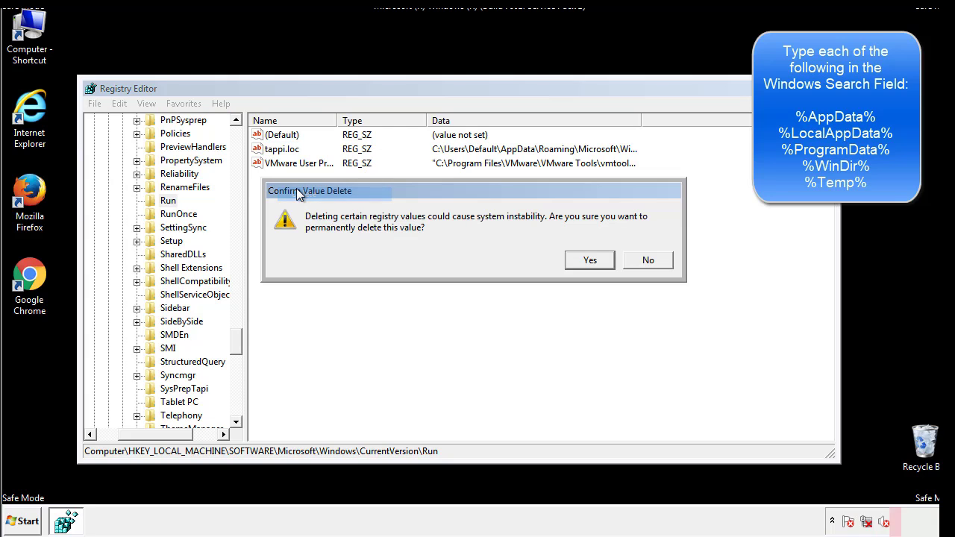
left_click(581, 262)
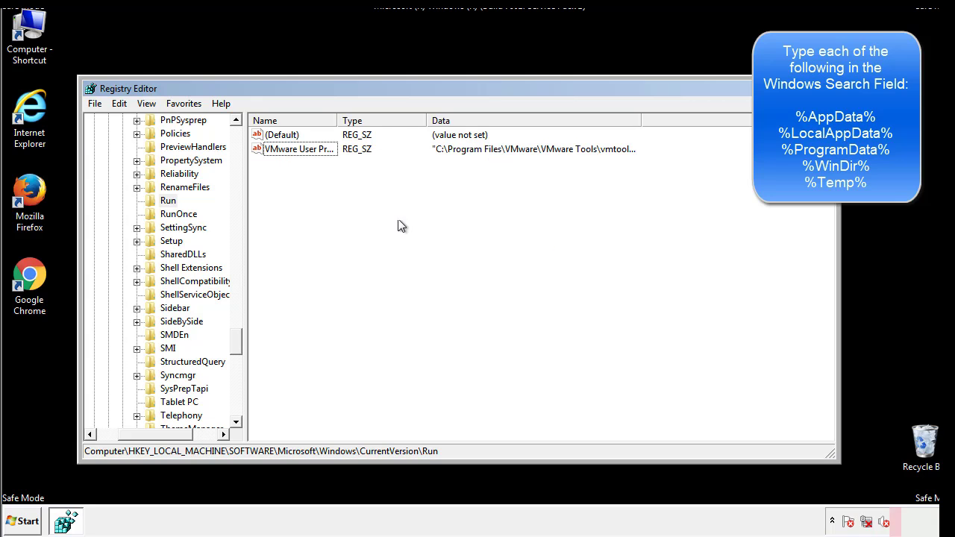
left_click_drag(237, 337, 237, 408)
left_click_drag(161, 432, 118, 445)
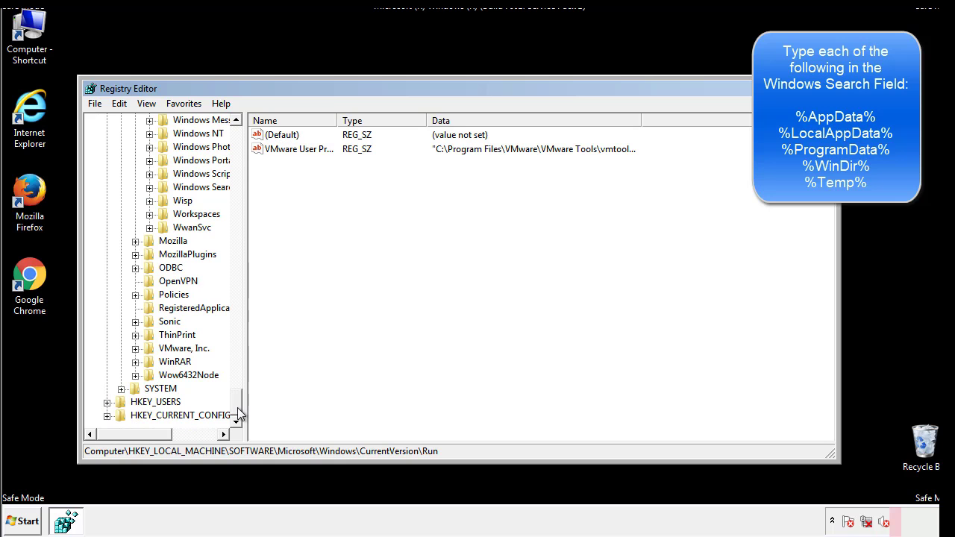
left_click_drag(237, 409, 244, 142)
- Collapse HKEY_LOCAL_MACHINE and expand HKEY_CURRENT_USER\Software\Microsoft\Windows\CurrentVersion
left_click(107, 160)
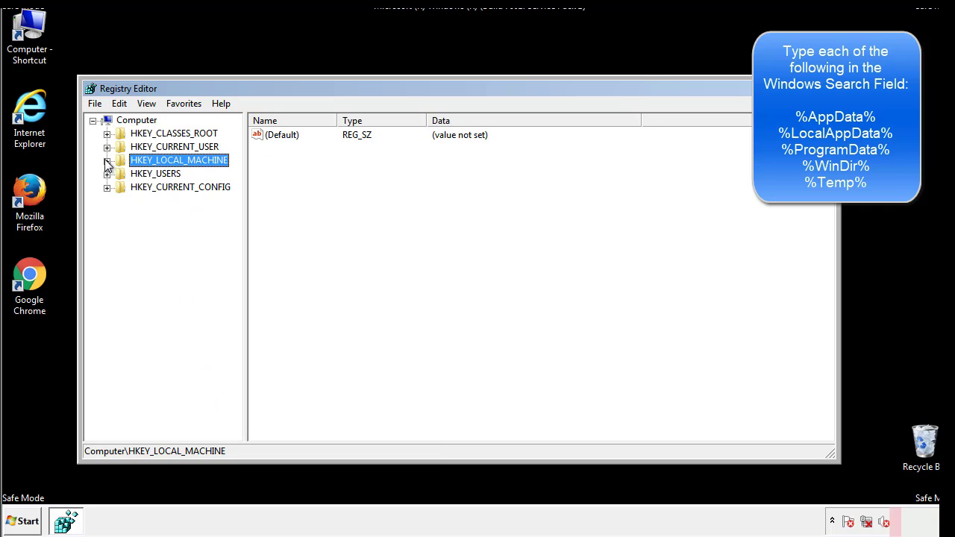
left_click(107, 147)
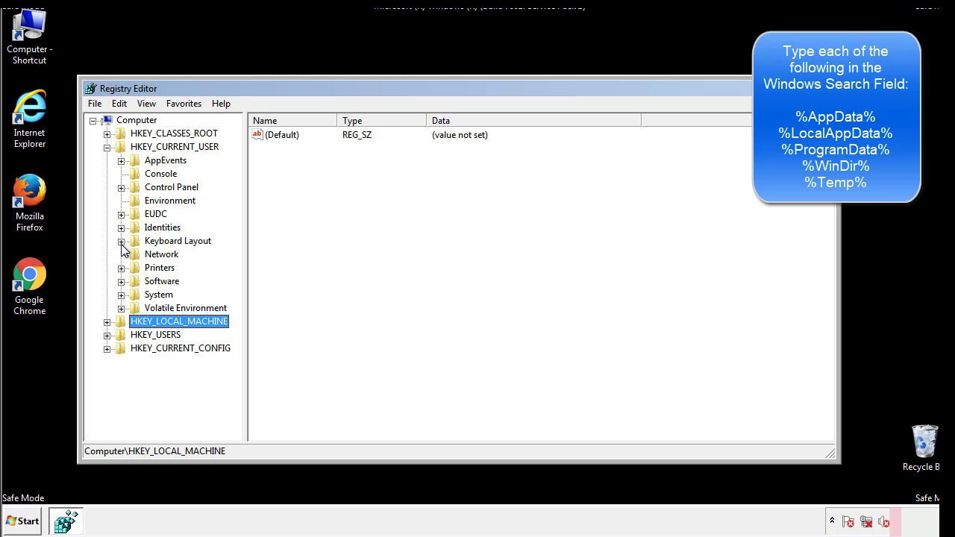
left_click(121, 281)
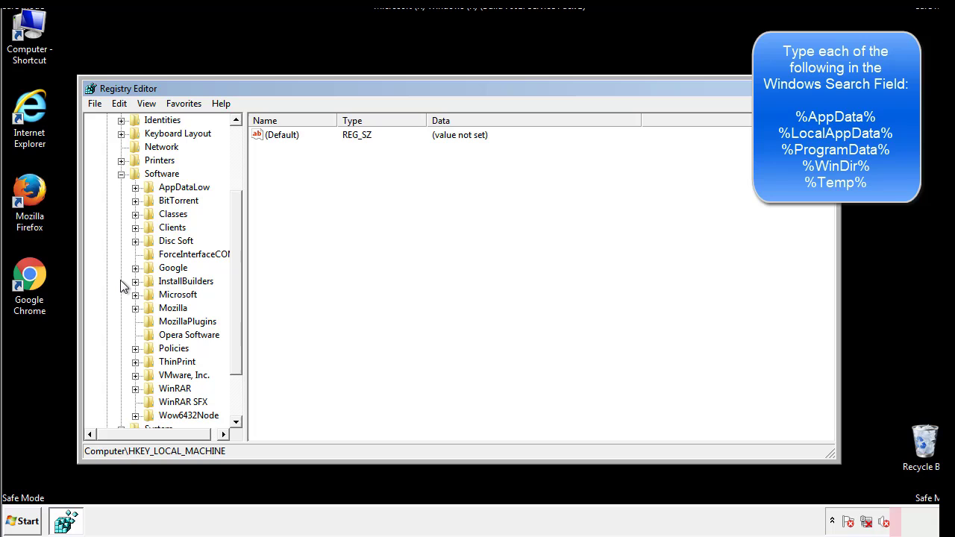
left_click_drag(234, 271, 235, 284)
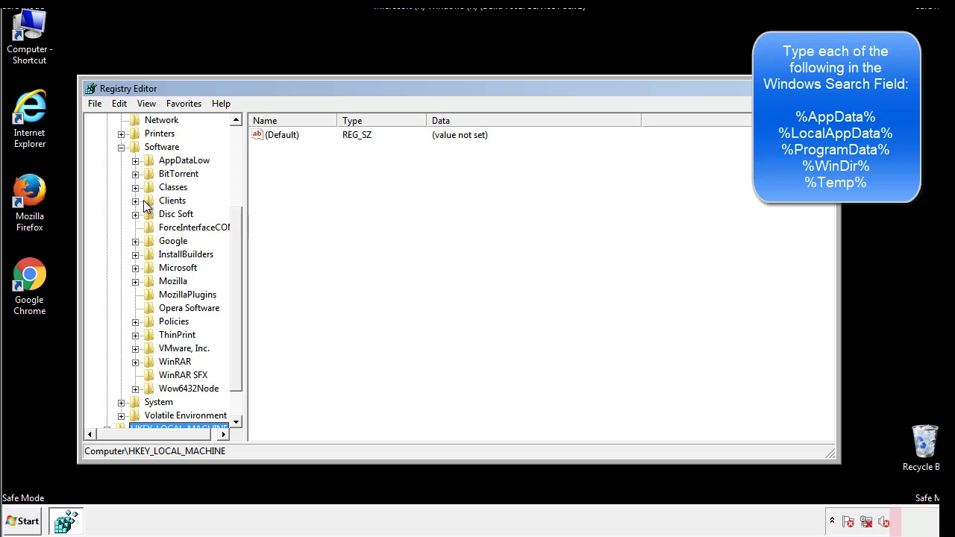
left_click(135, 268)
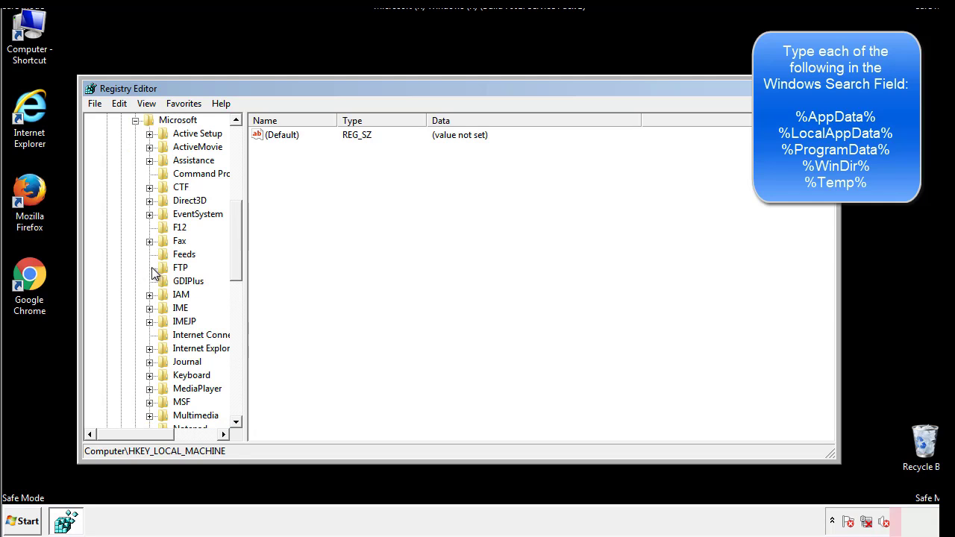
left_click_drag(234, 218, 235, 310)
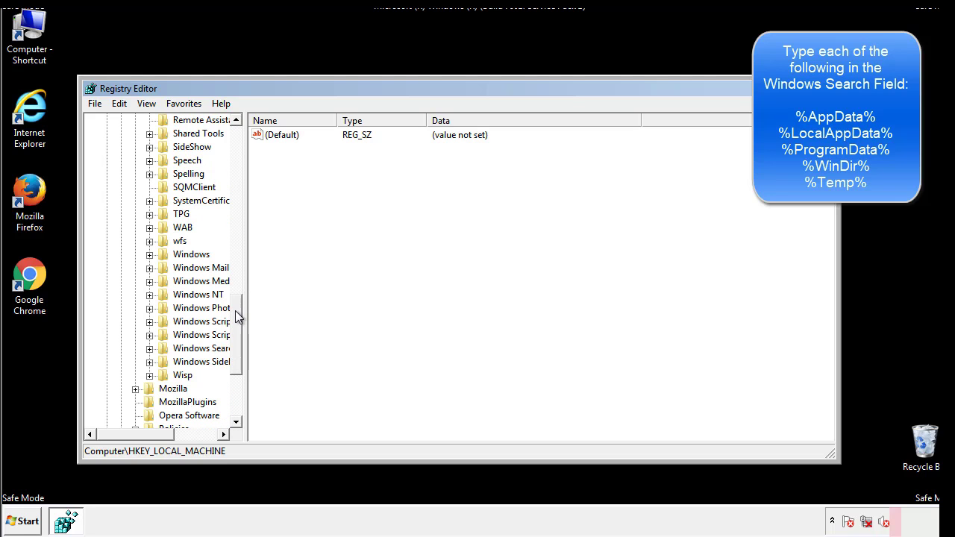
left_click(150, 254)
left_click(164, 269)
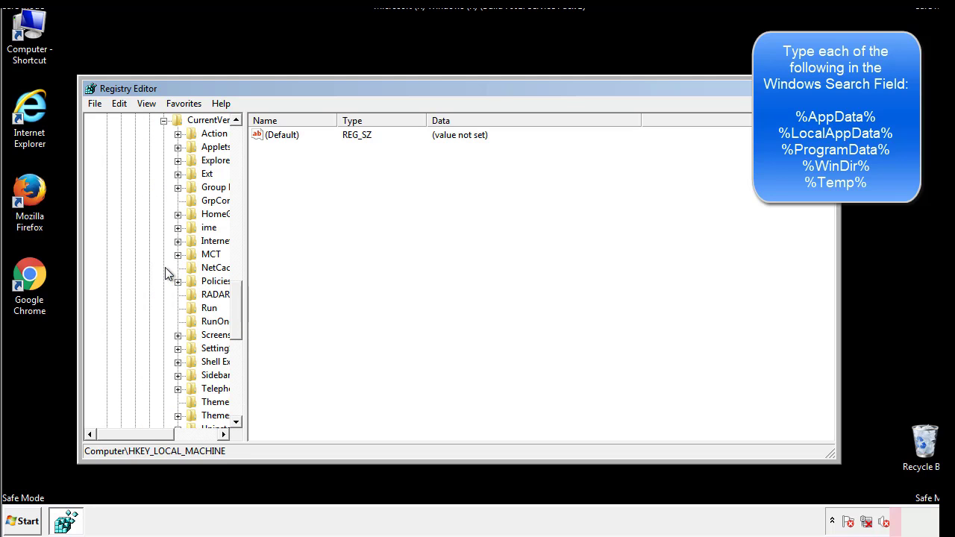
left_click_drag(144, 438, 168, 434)
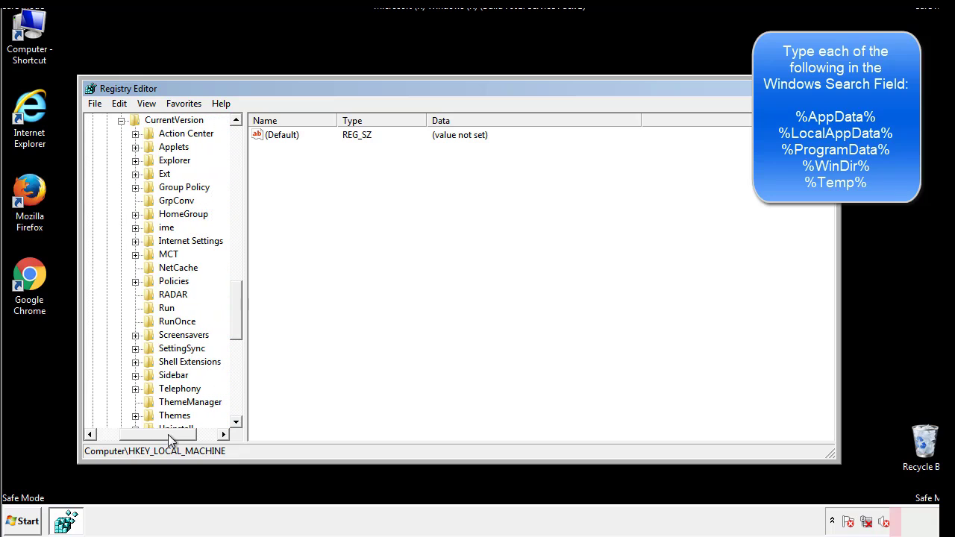
- Inspect the HKCU Run key, holding only DAEMON Tools Lite, then collapse Windows
left_click(164, 306)
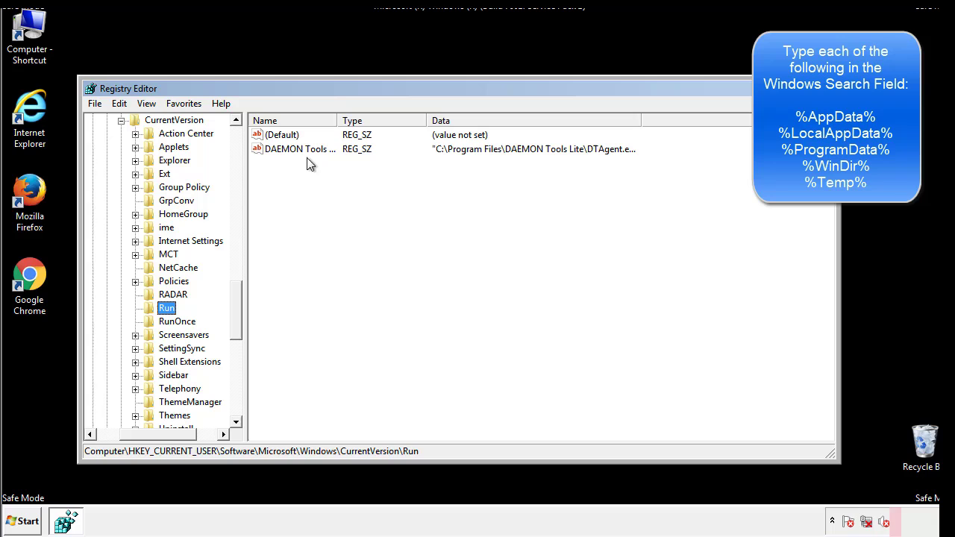
left_click(407, 171)
left_click_drag(158, 432, 136, 433)
left_click_drag(242, 324, 235, 311)
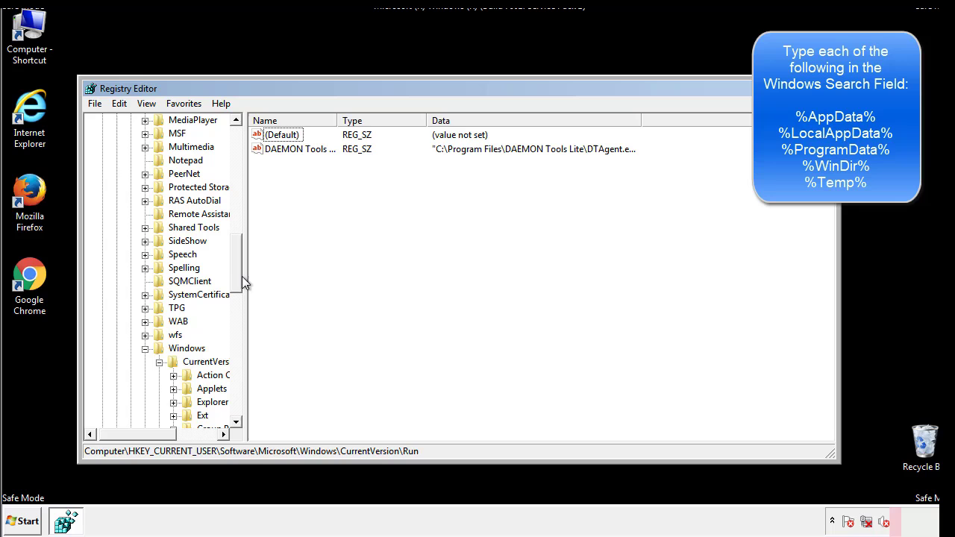
left_click(146, 349)
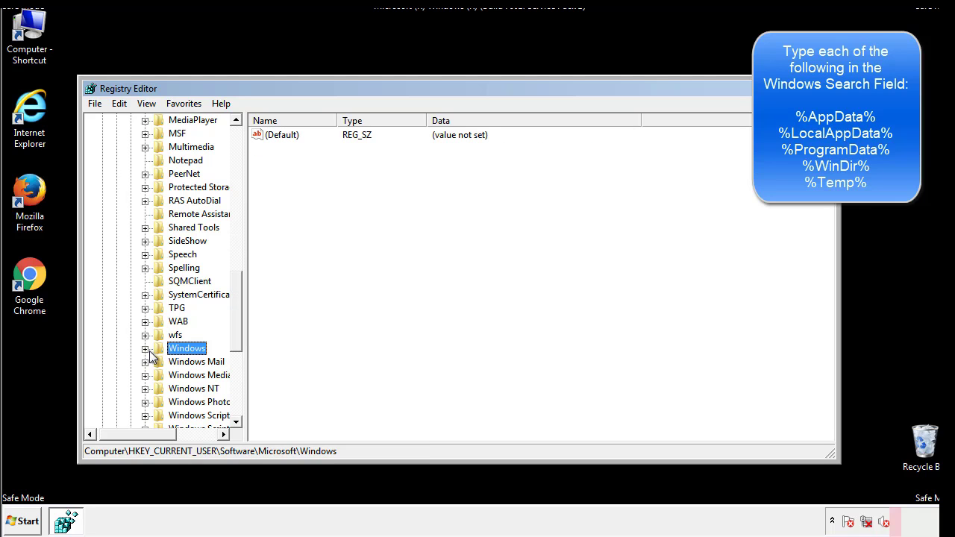
left_click_drag(240, 332, 240, 184)
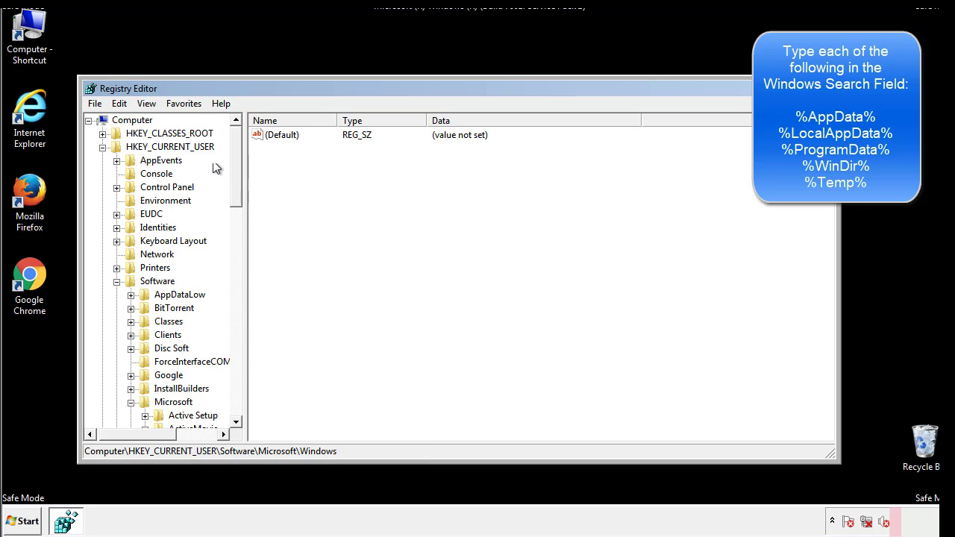
- Find %temp% in the registry, landing on the Temporary Files key
left_click(120, 104)
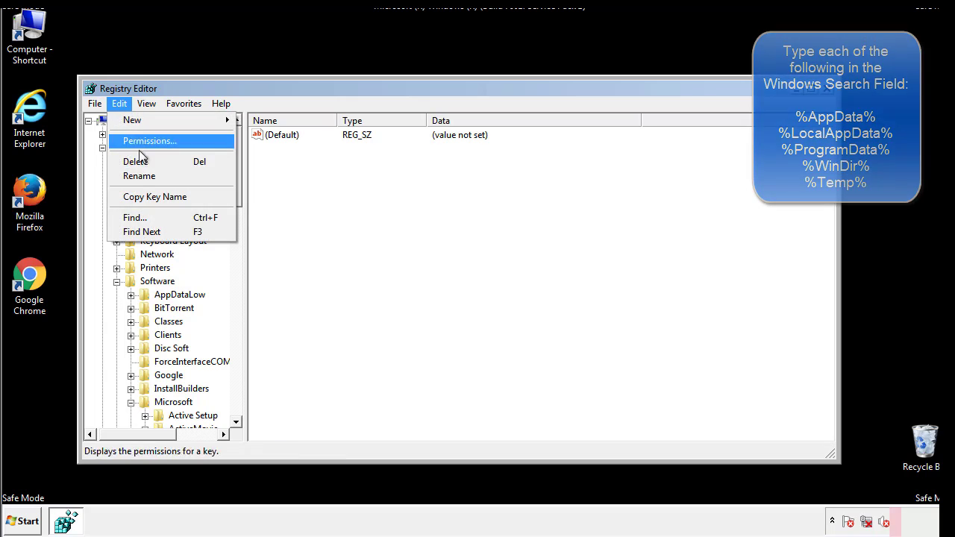
left_click(135, 217)
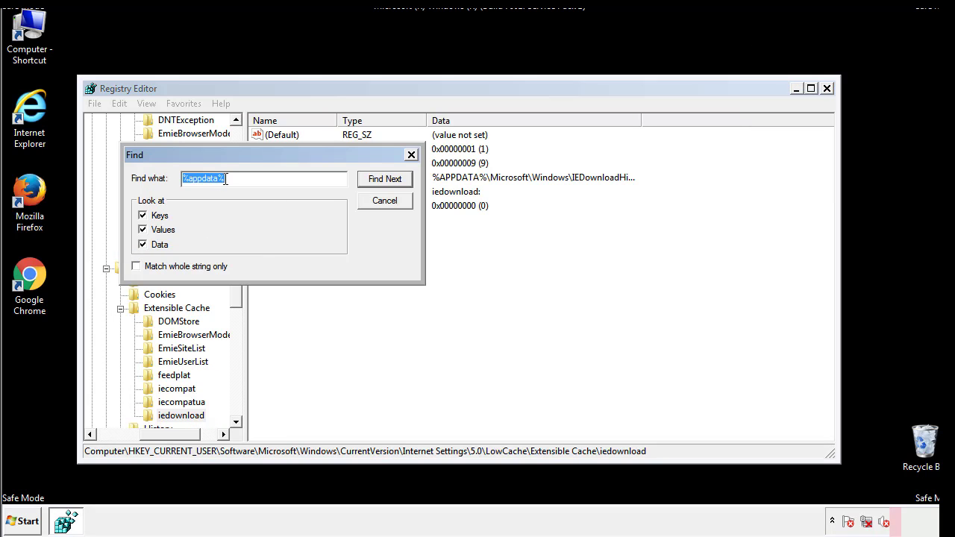
type("%temp%")
key("Return")
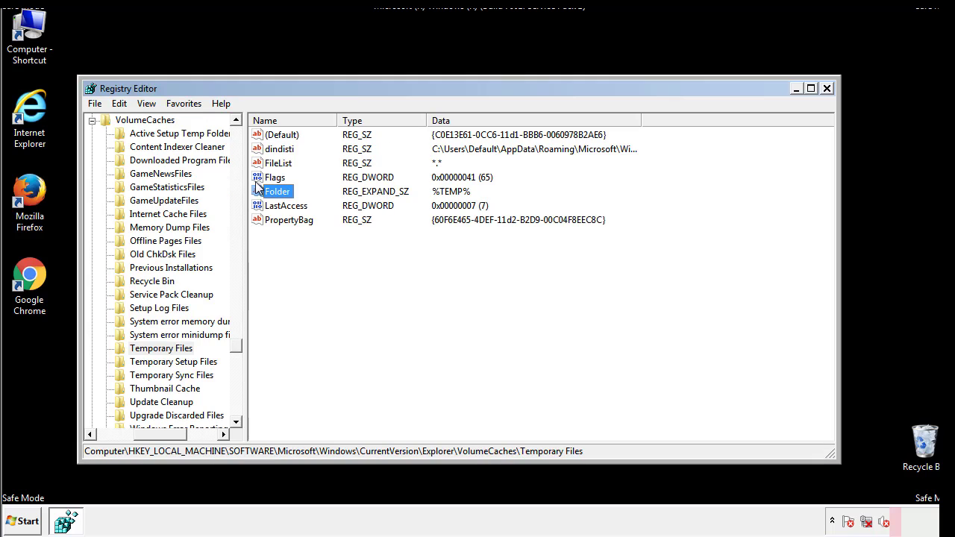
- Select and delete all Temporary Files key values, confirming the deletion
left_click(391, 258)
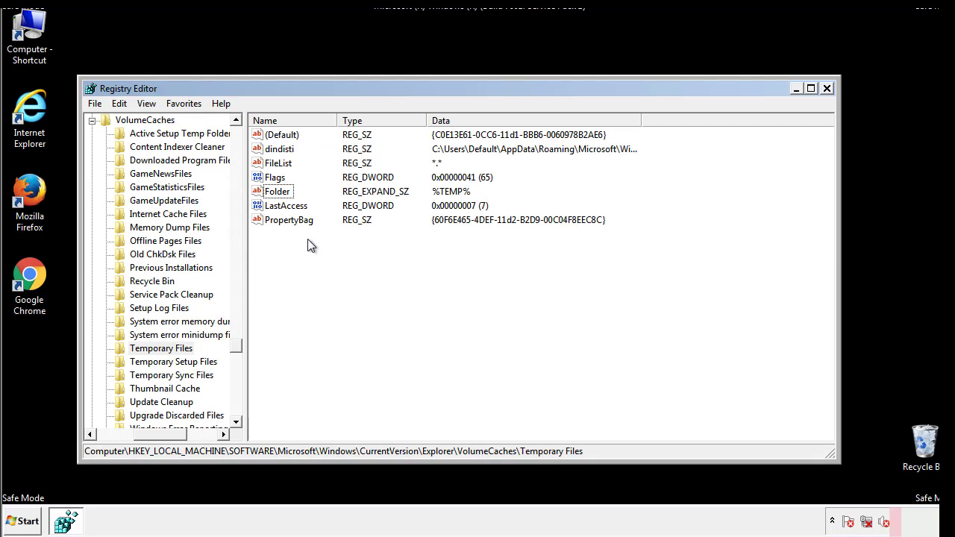
left_click_drag(309, 242, 270, 135)
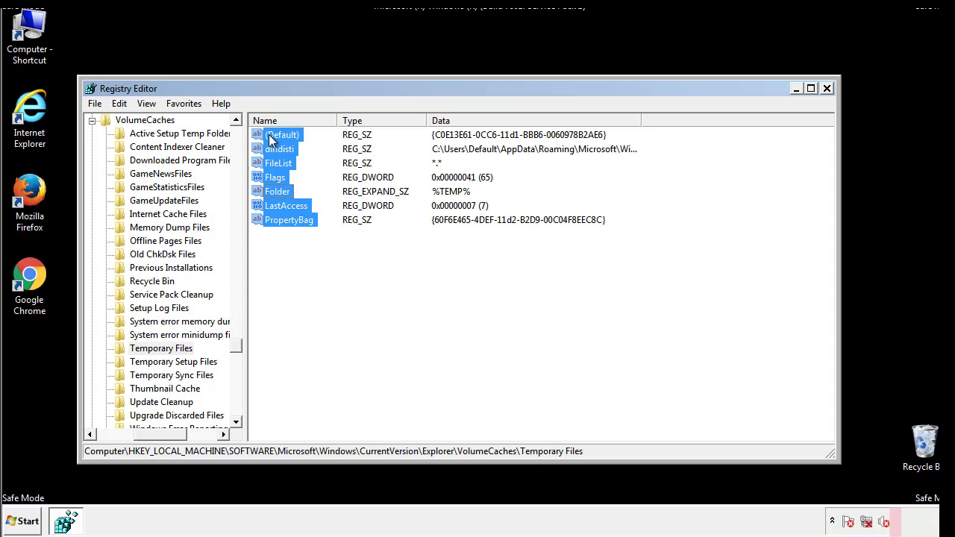
right_click(271, 136)
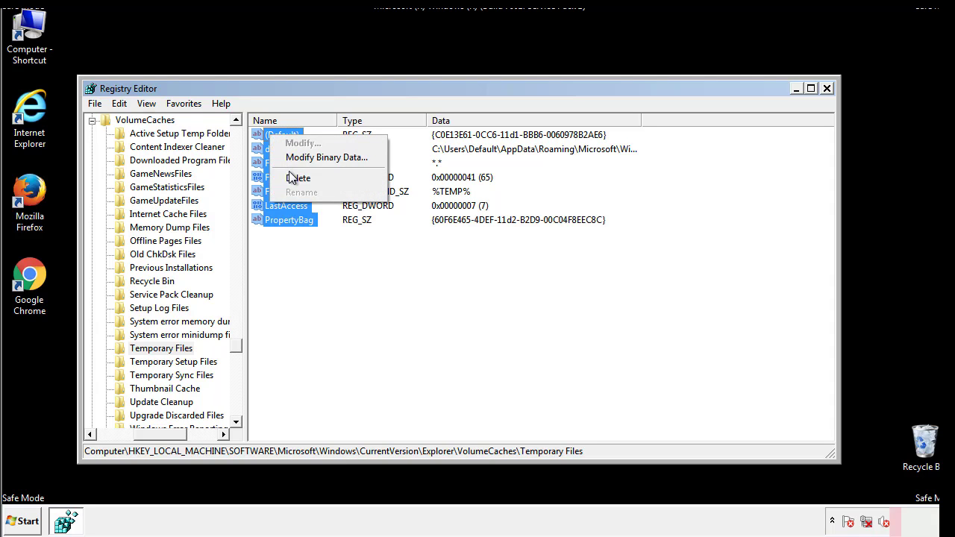
left_click(290, 177)
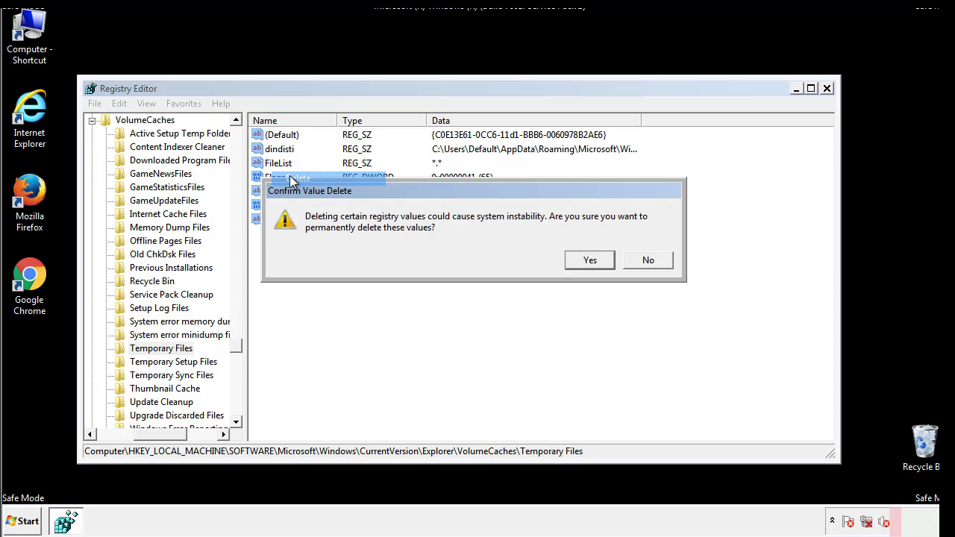
left_click(590, 260)
left_click(333, 184)
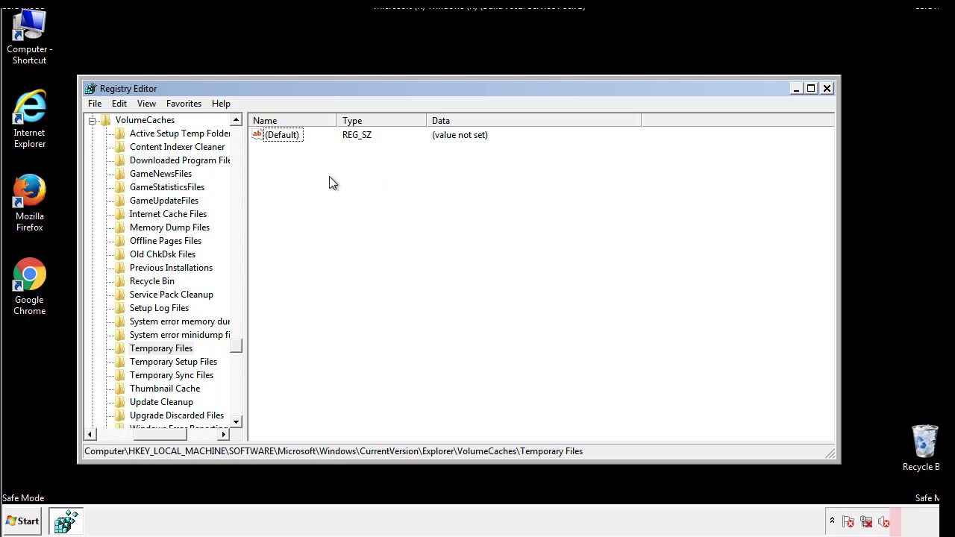
- Close Registry Editor and launch msconfig from the Start menu search
left_click(828, 89)
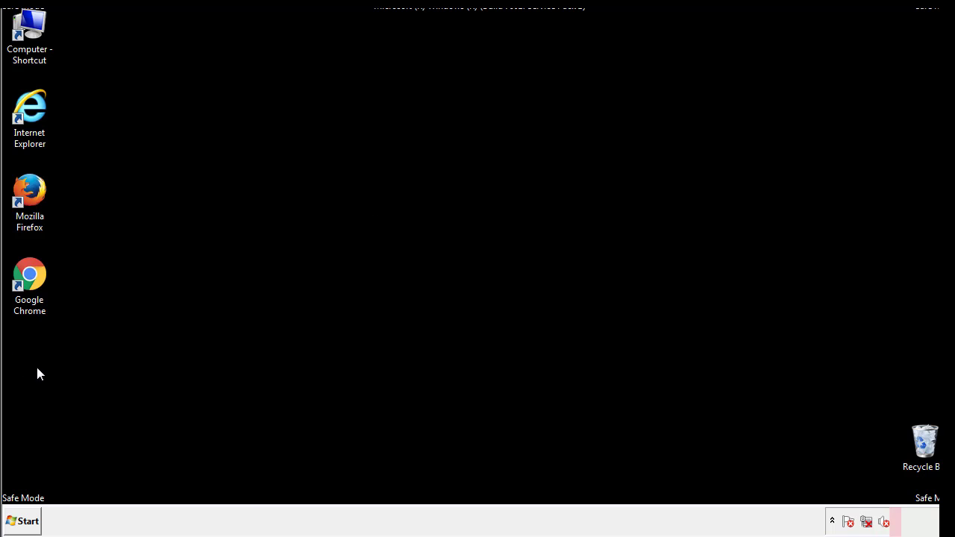
left_click(14, 524)
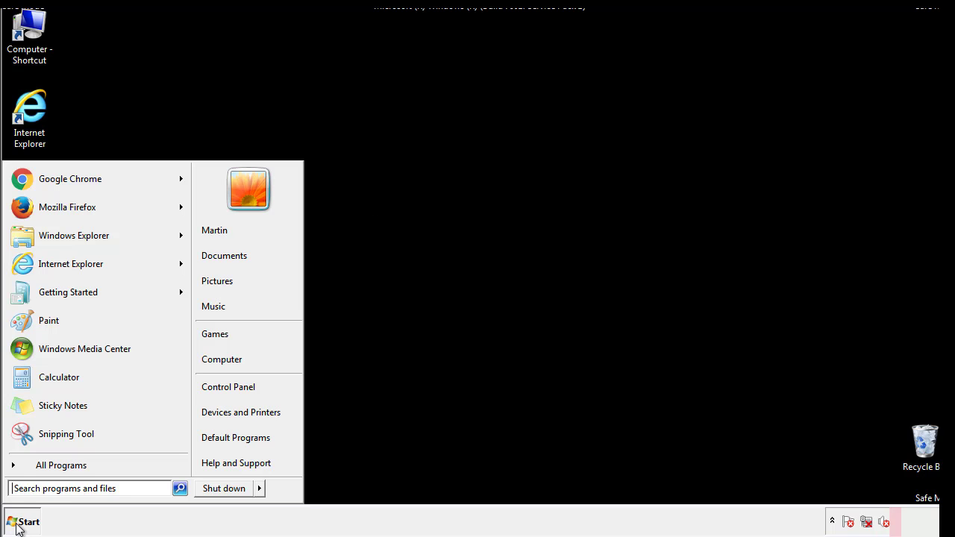
left_click(52, 488)
type("mscon")
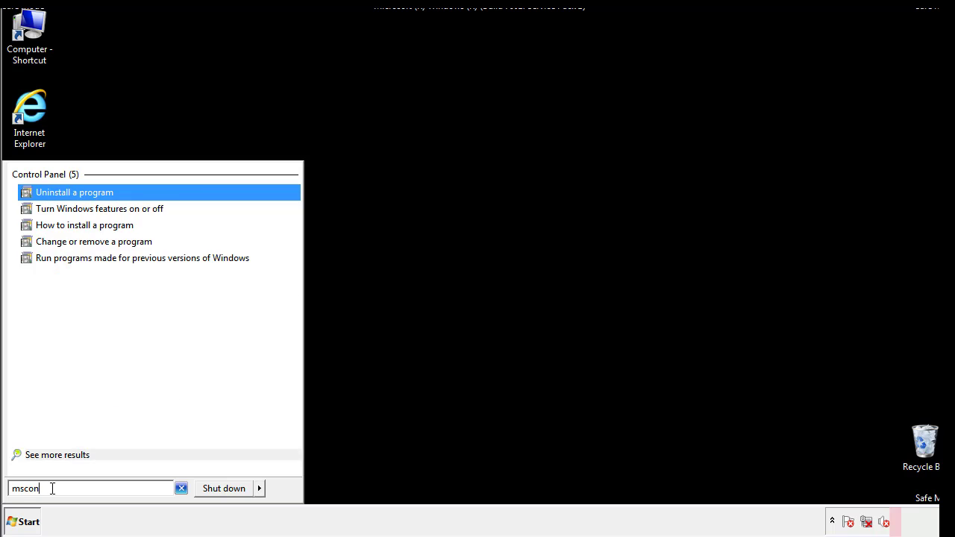
type("fig")
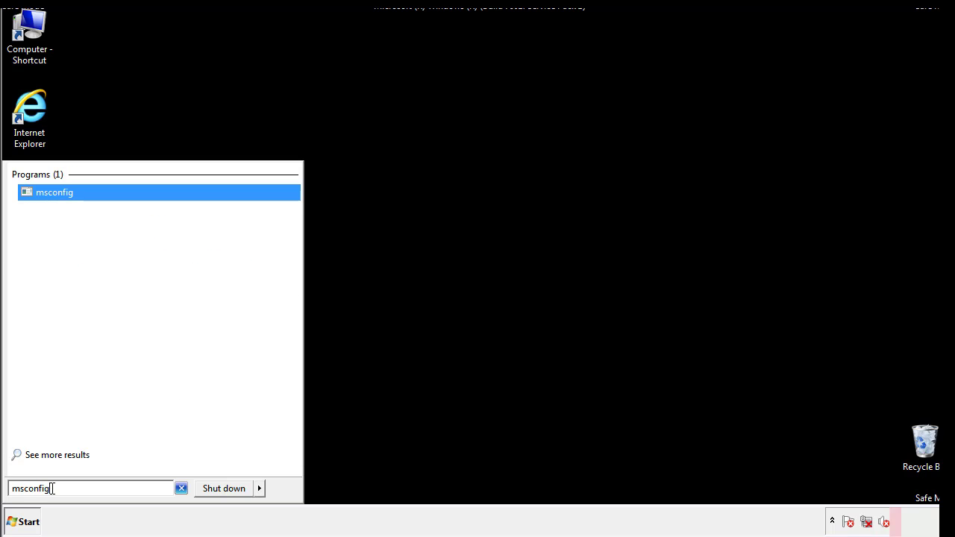
key("Return")
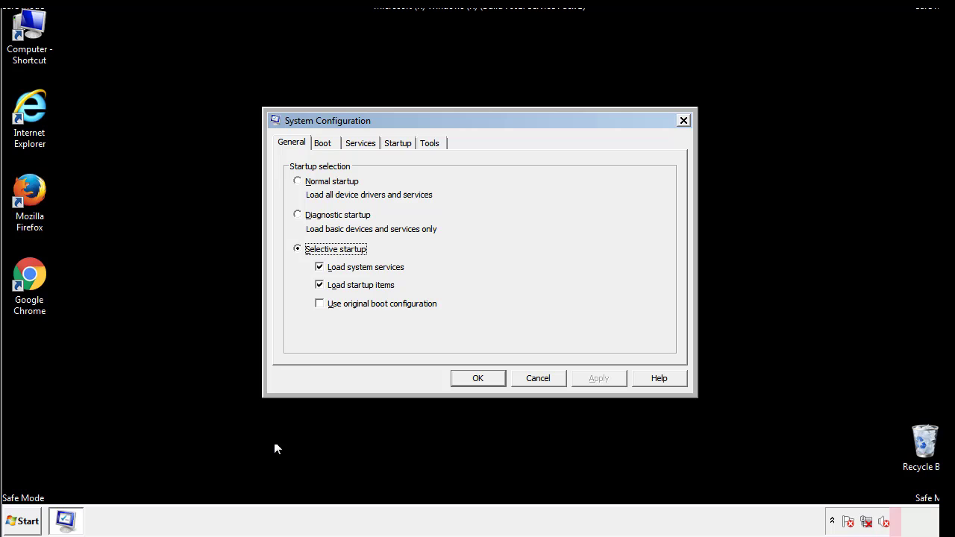
- Uncheck Safe boot on the Boot tab, apply and confirm, then restart now
left_click(323, 142)
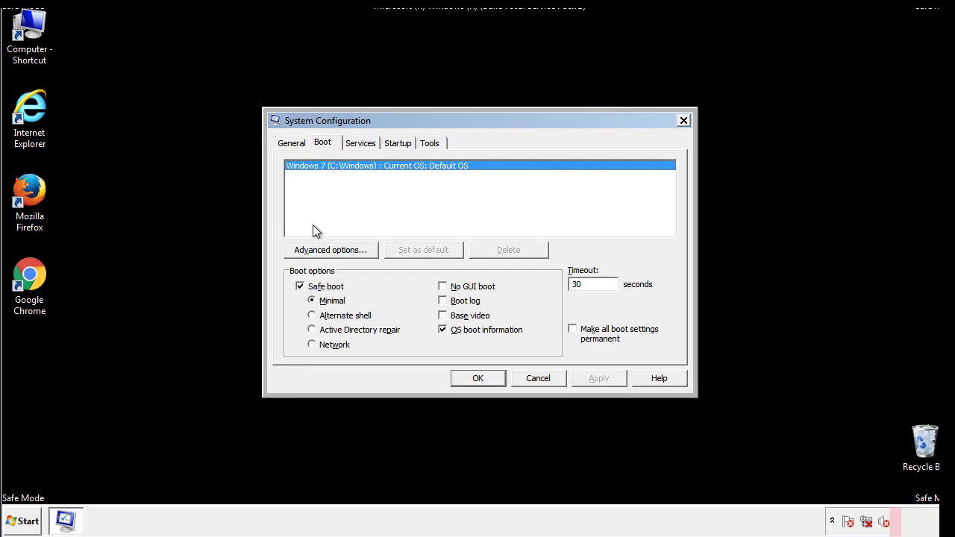
left_click(301, 287)
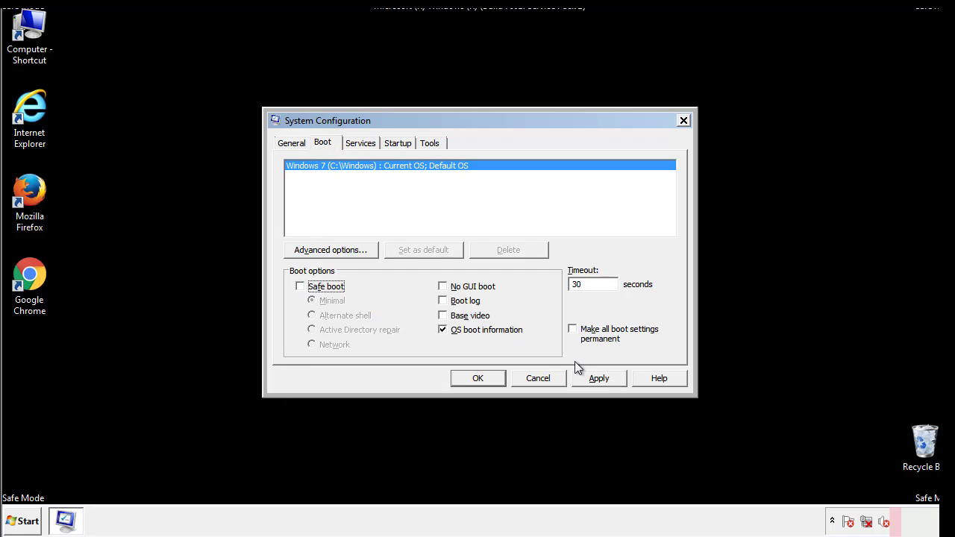
left_click(600, 377)
left_click(474, 378)
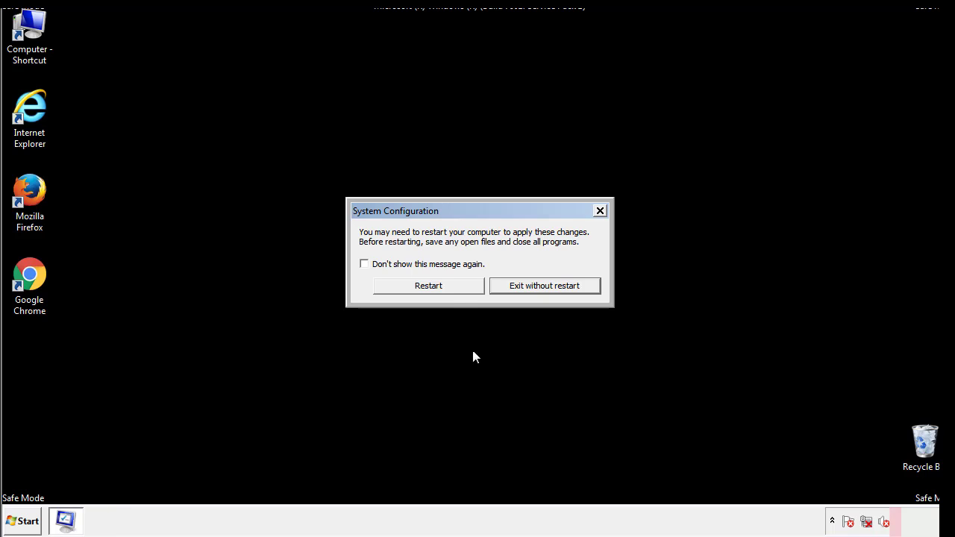
left_click(442, 291)
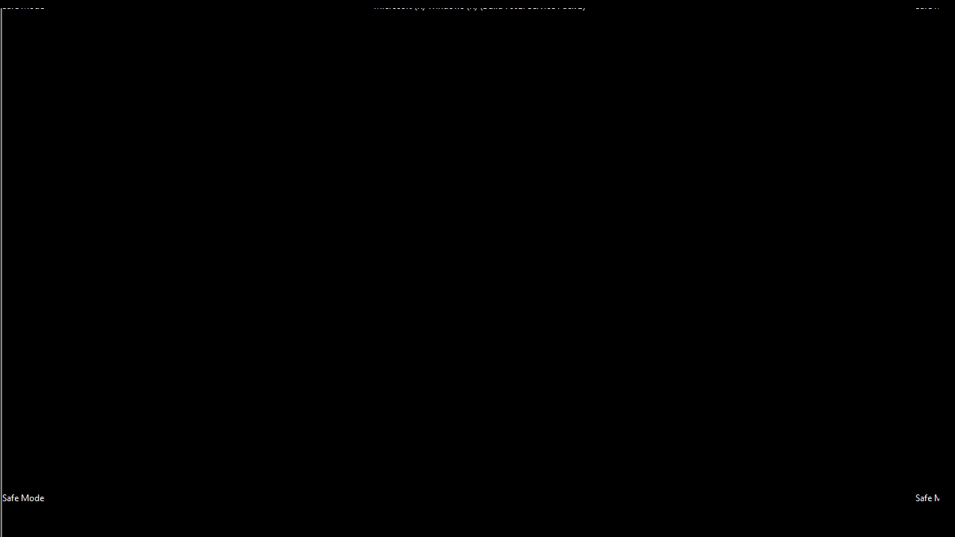